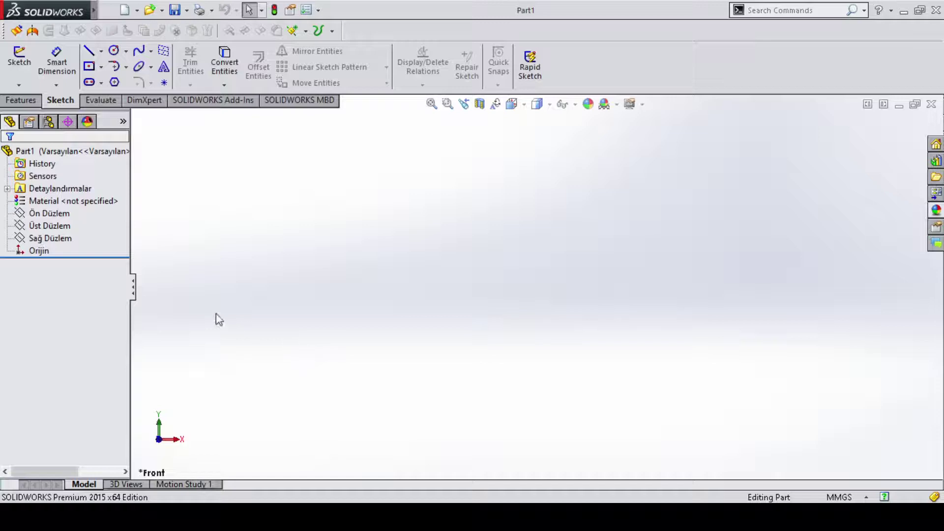
# Start a new sketch on Sağ Düzlem (Right plane), viewed normal to it.
pyautogui.click(52, 237)
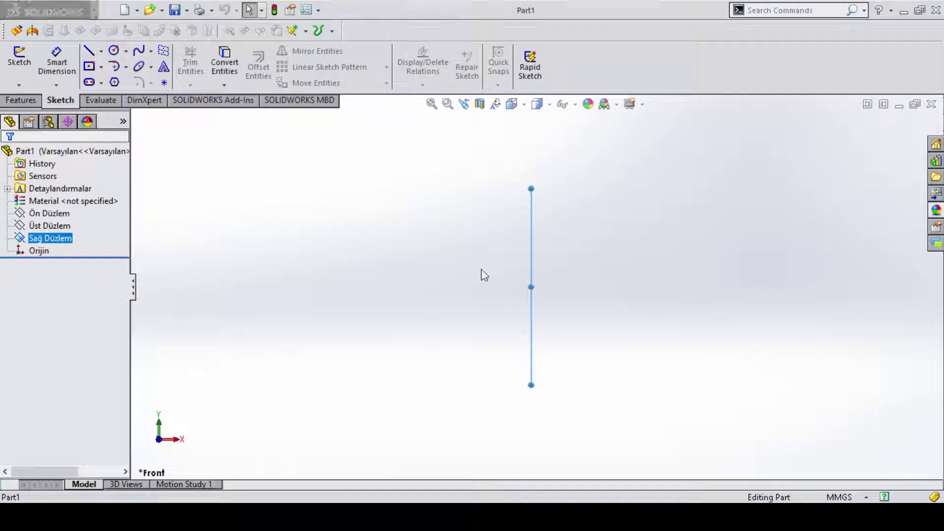
pyautogui.hotkey('ctrl', '8')
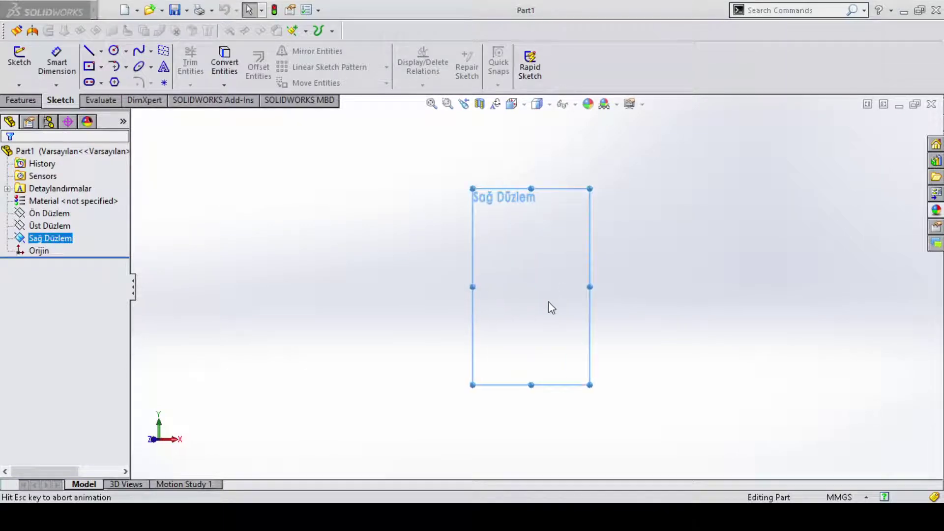
pyautogui.click(30, 69)
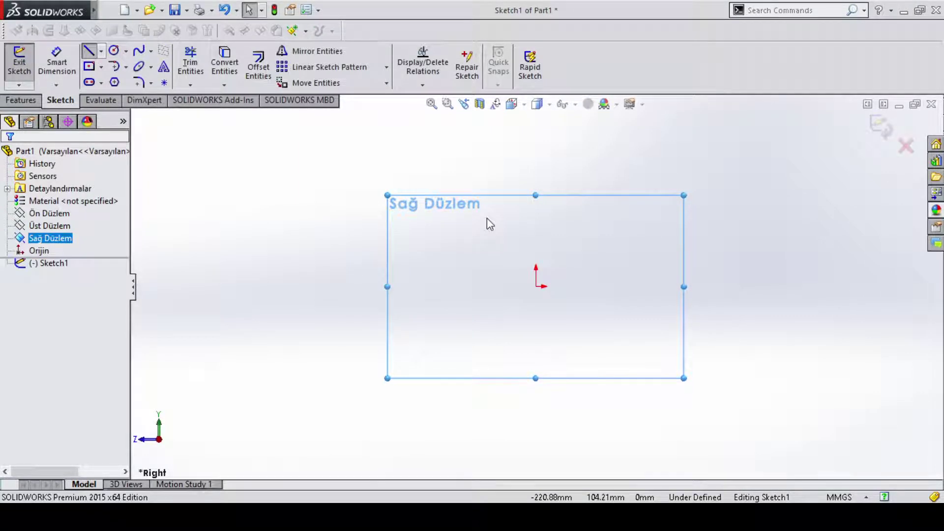
# Draw a closed stepped outline with a sloped edge, starting and ending at the origin.
pyautogui.press('l')
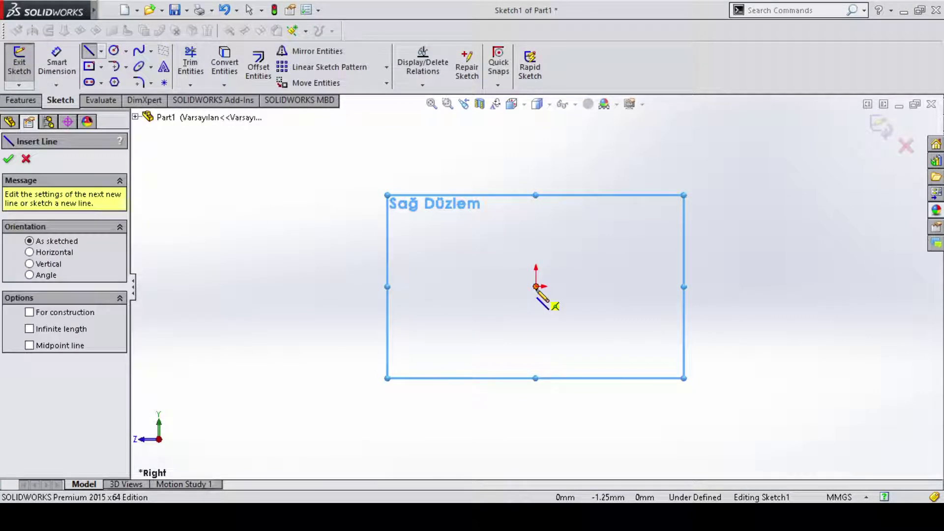
pyautogui.click(536, 287)
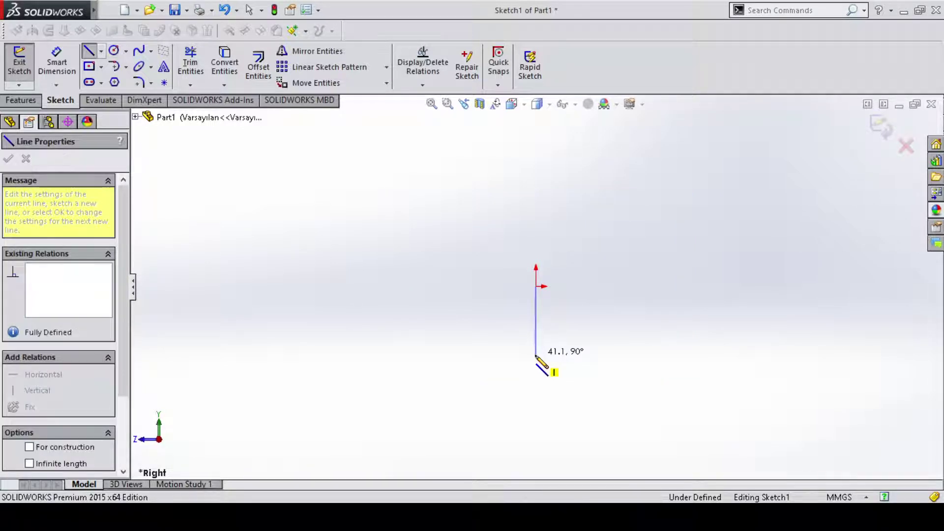
pyautogui.click(536, 355)
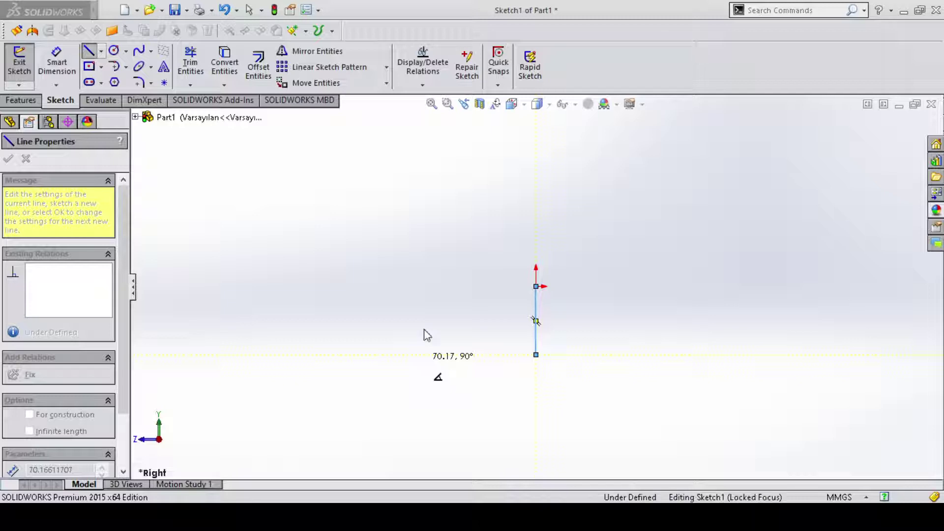
pyautogui.click(472, 355)
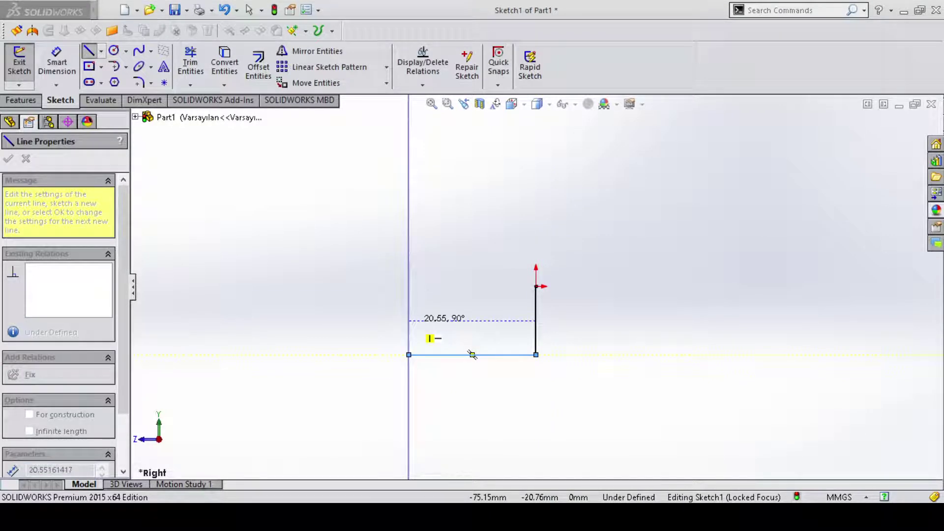
pyautogui.doubleClick(409, 313)
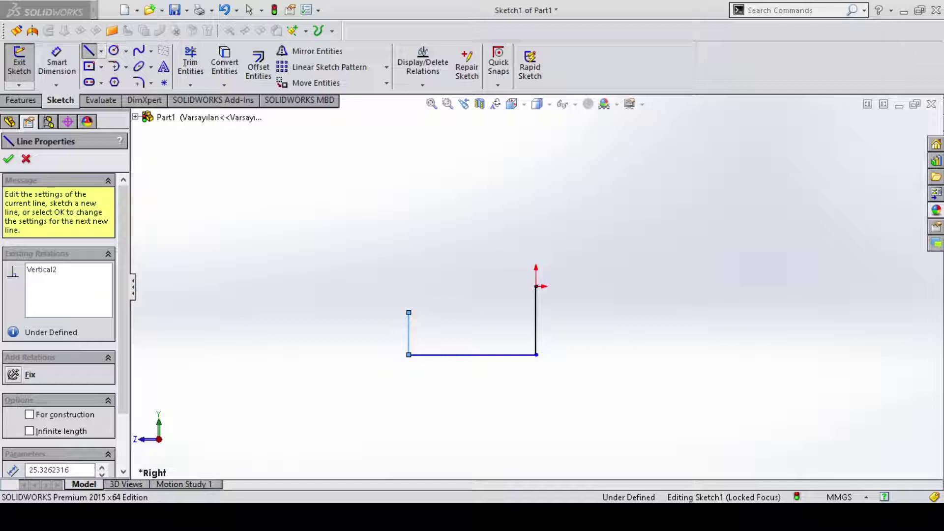
pyautogui.click(409, 313)
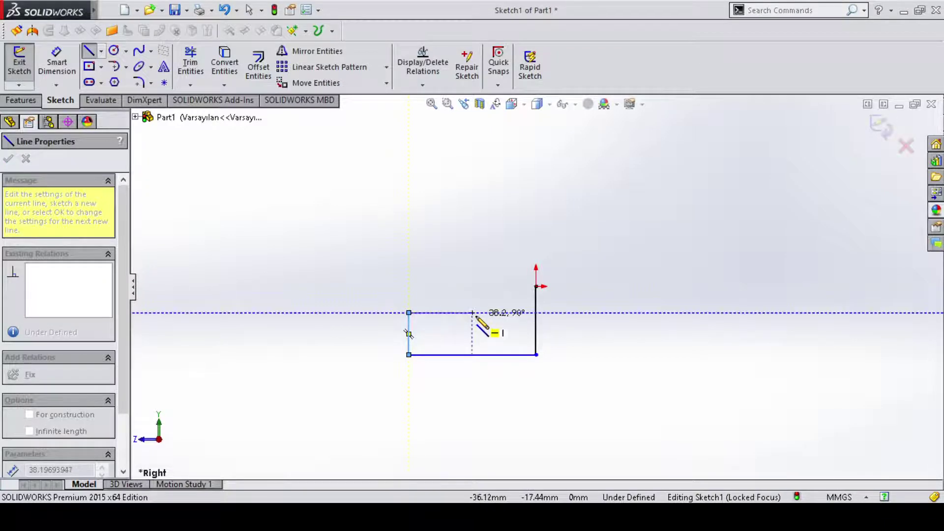
pyautogui.doubleClick(472, 313)
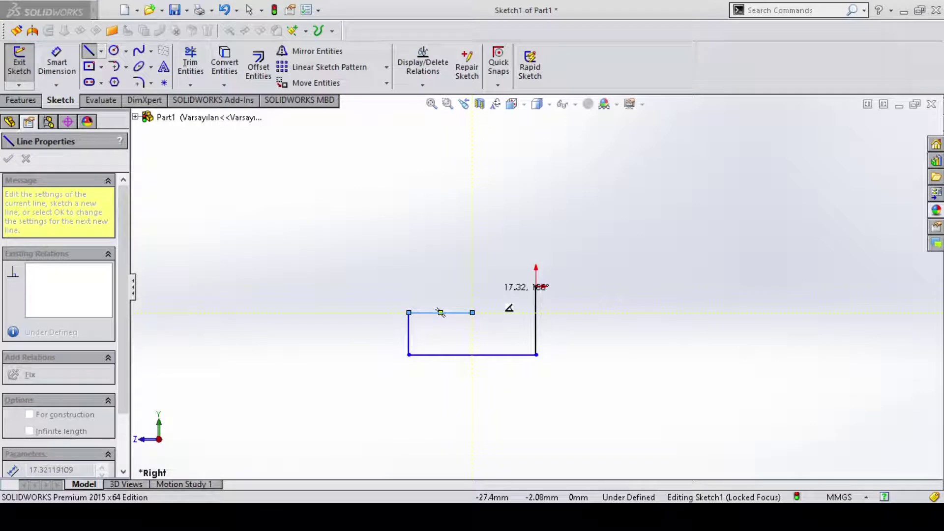
pyautogui.click(496, 285)
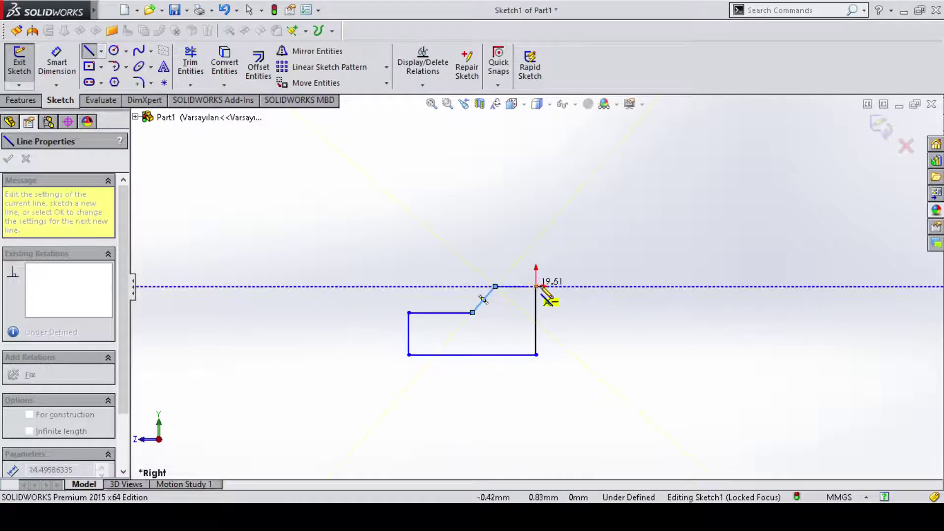
pyautogui.click(537, 287)
pyautogui.press('Escape')
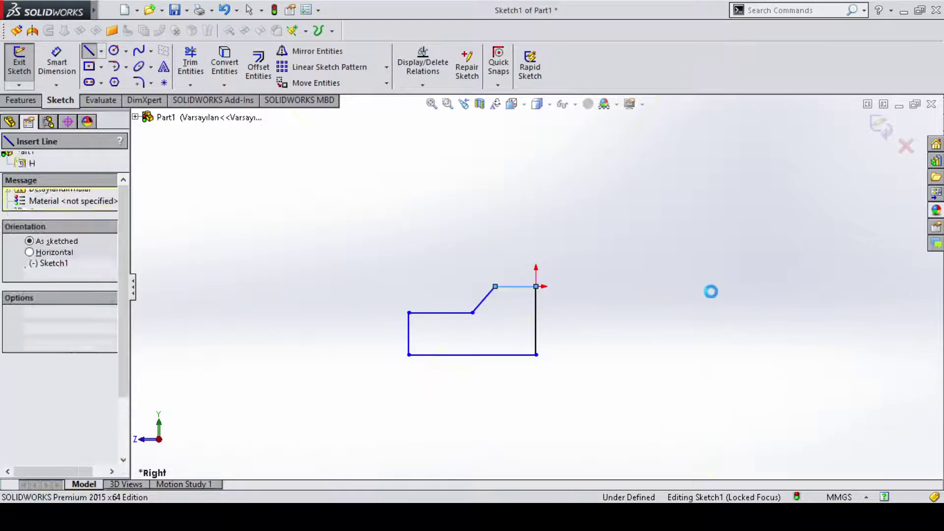
pyautogui.press('Escape')
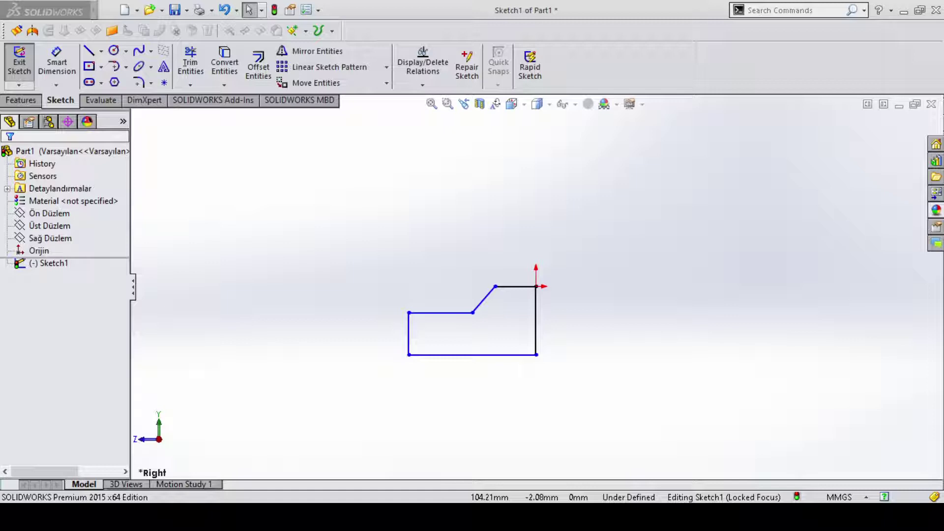
# Dimension the right vertical edge to a 26 mm height.
pyautogui.click(622, 317)
pyautogui.click(70, 69)
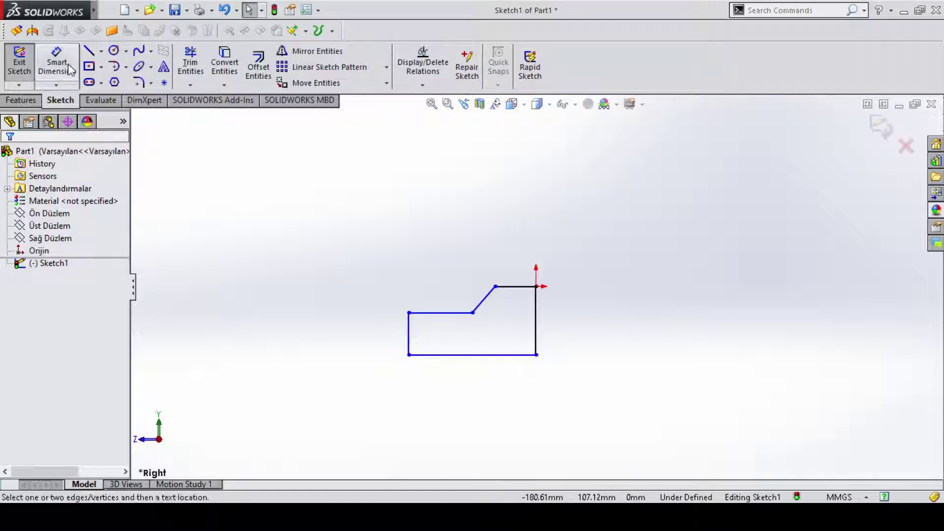
pyautogui.click(538, 325)
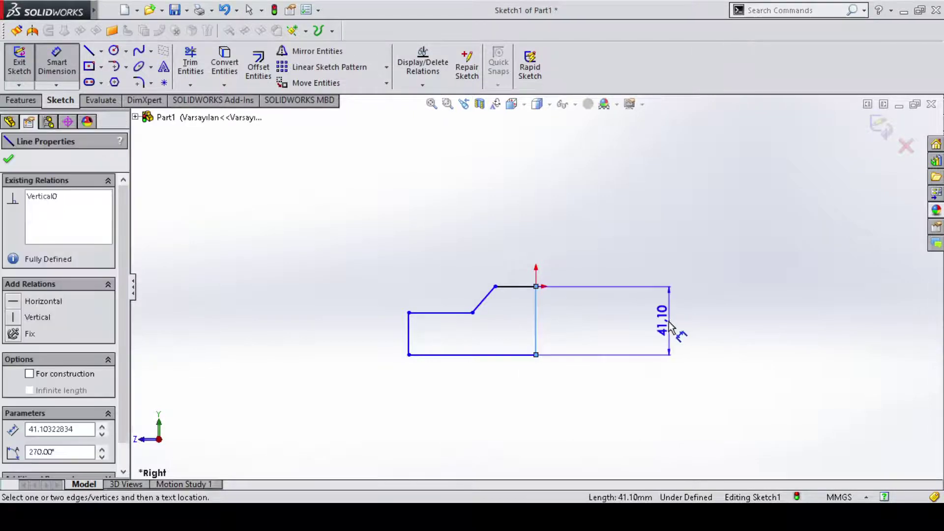
pyautogui.click(670, 327)
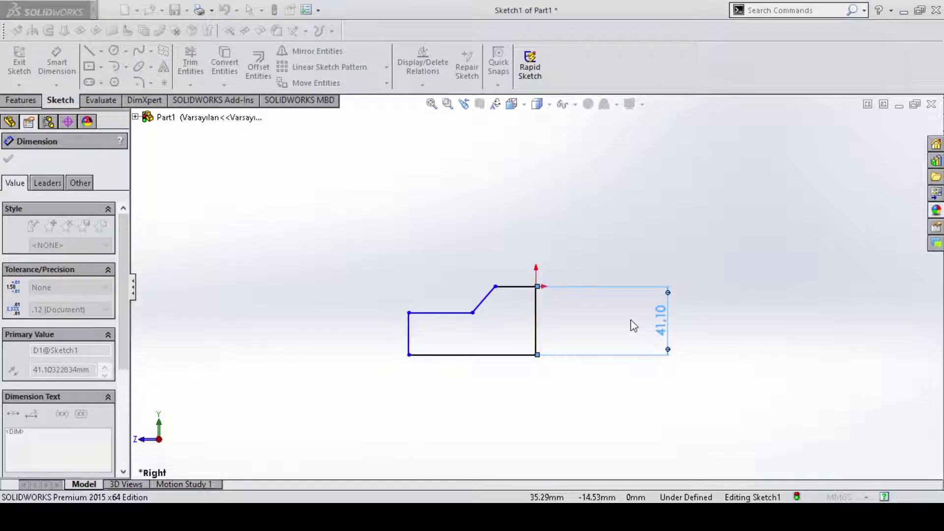
pyautogui.write('26')
pyautogui.press('Return')
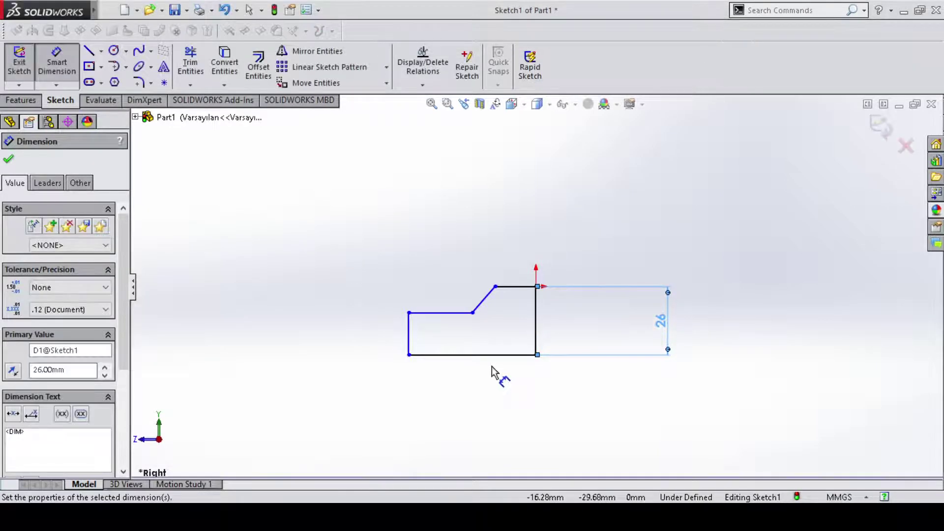
# Set the bottom width to 26 mm and add a dimension to the short left edge.
pyautogui.click(497, 354)
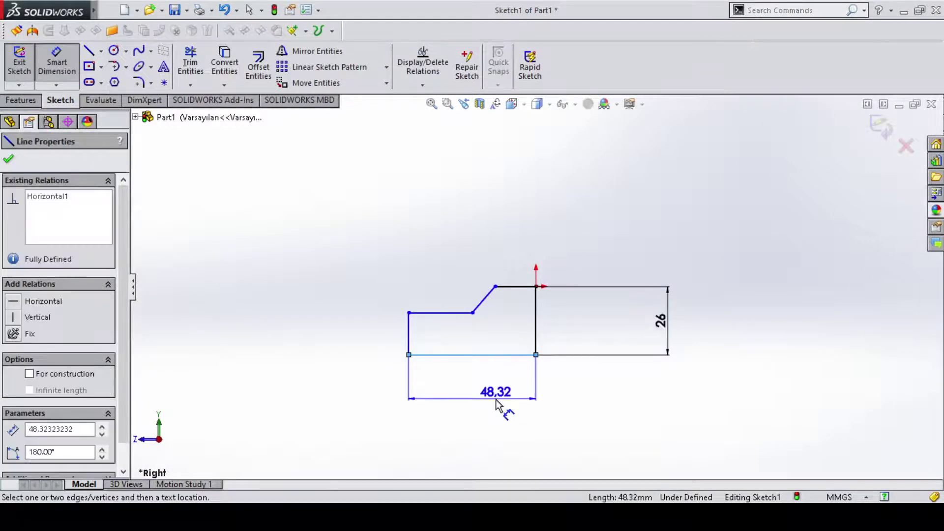
pyautogui.click(497, 402)
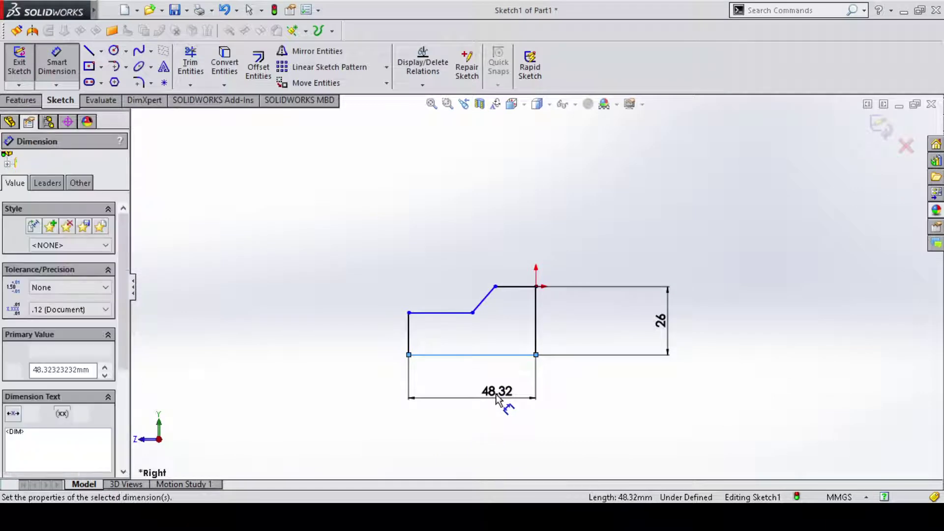
pyautogui.click(496, 400)
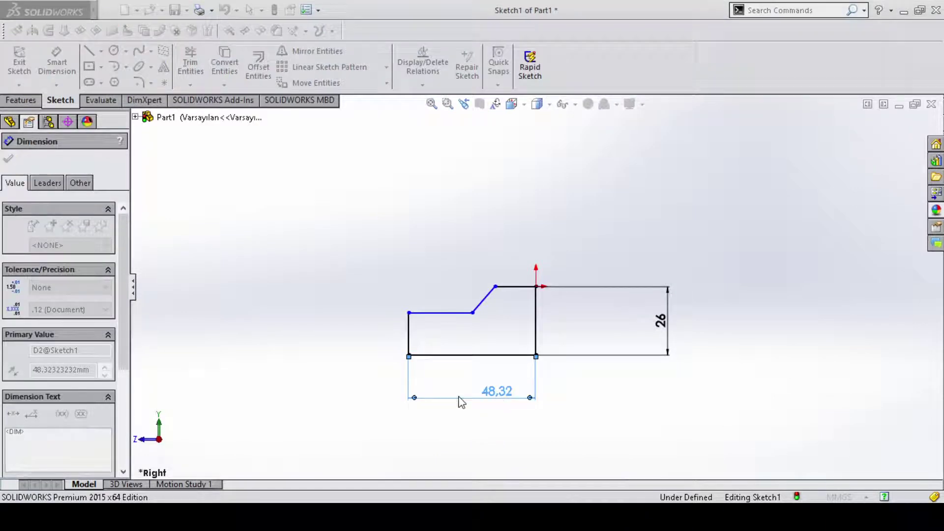
pyautogui.write('26')
pyautogui.press('Return')
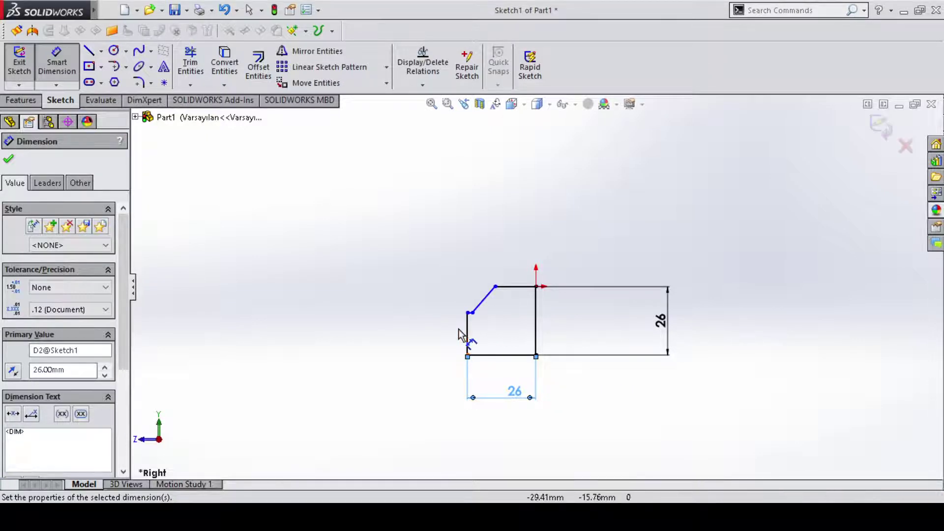
pyautogui.click(466, 341)
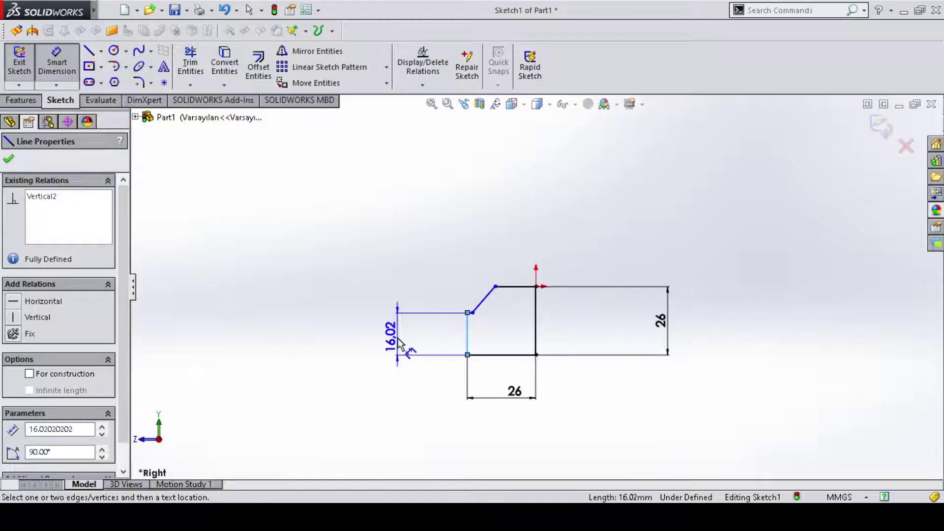
pyautogui.click(397, 343)
pyautogui.click(392, 338)
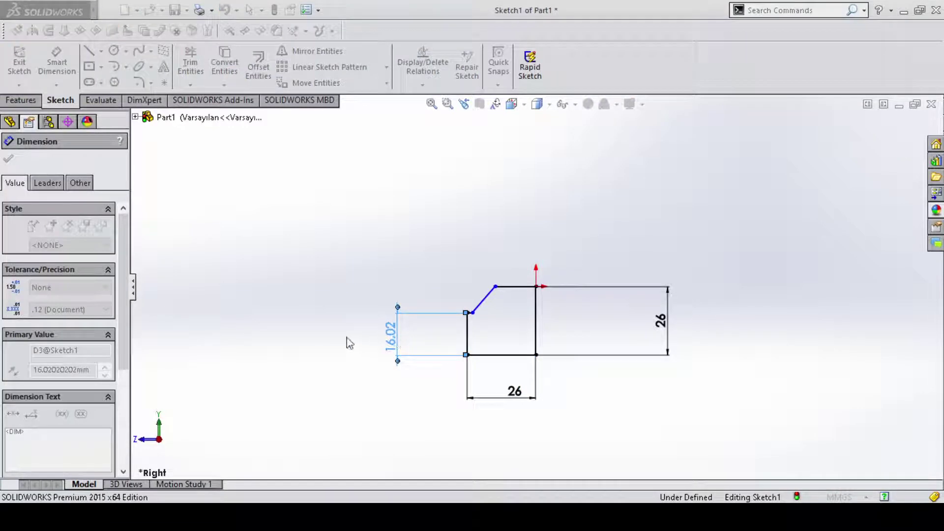
# Raise the left edge's top slightly and dimension the top edge at 10 mm.
pyautogui.moveTo(467, 313); pyautogui.dragTo(474, 317)
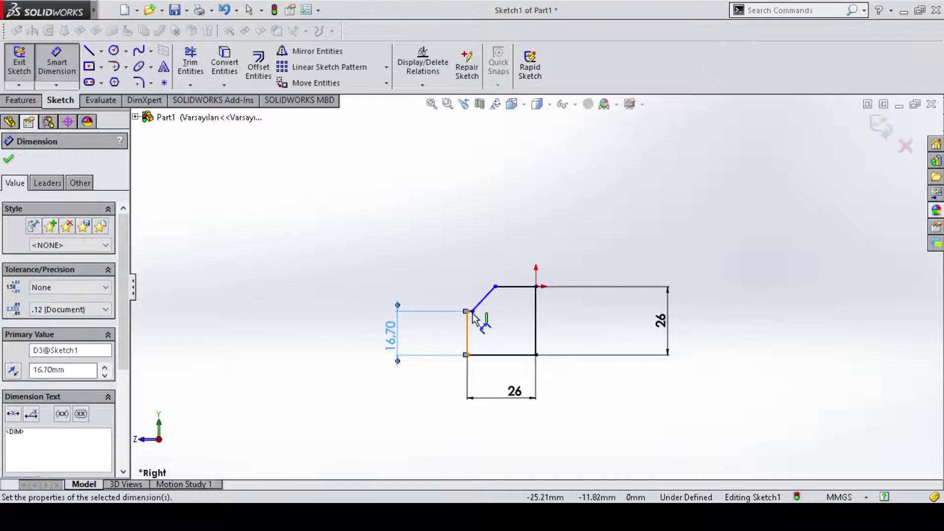
pyautogui.scroll(-2, 473, 317)
pyautogui.scroll(-2, 499, 296)
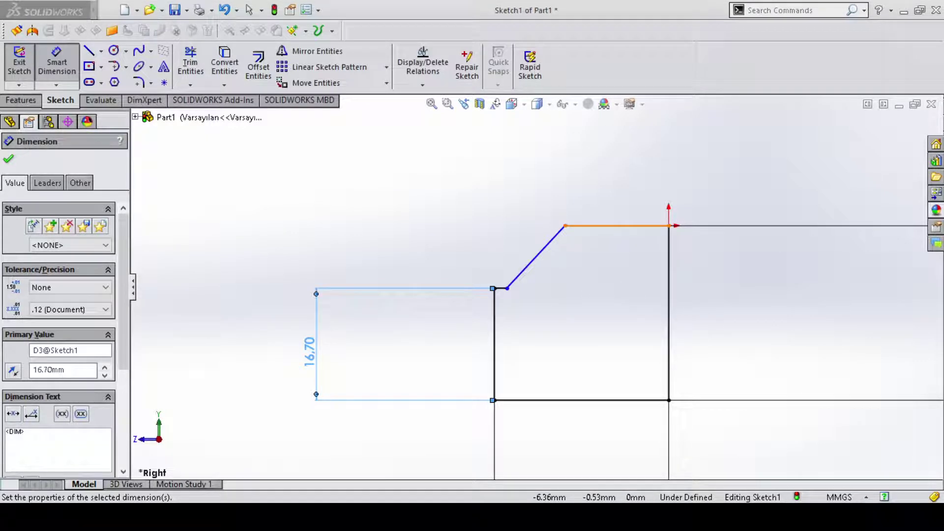
pyautogui.click(627, 225)
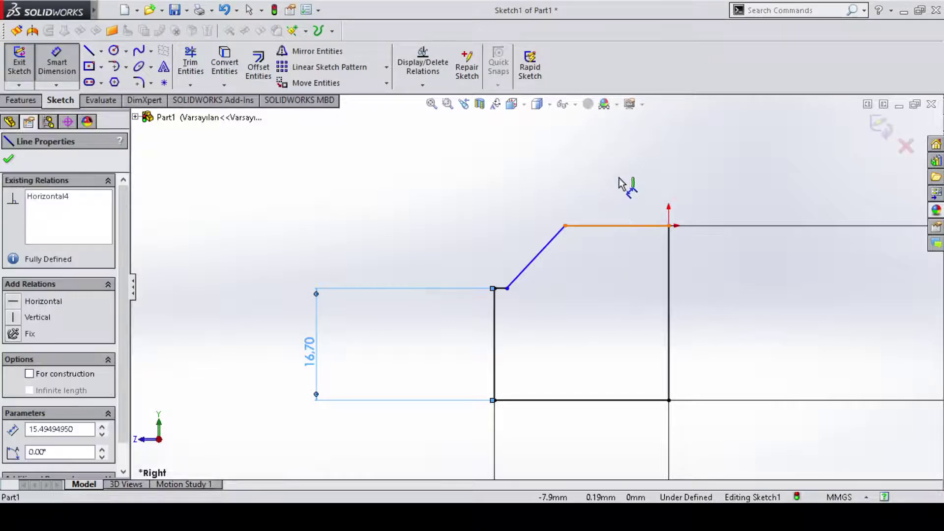
pyautogui.click(624, 178)
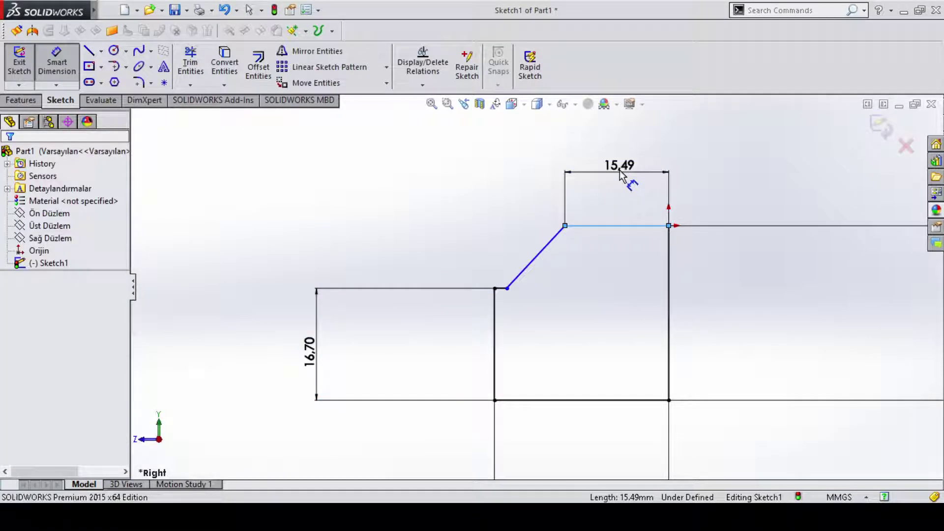
pyautogui.click(620, 173)
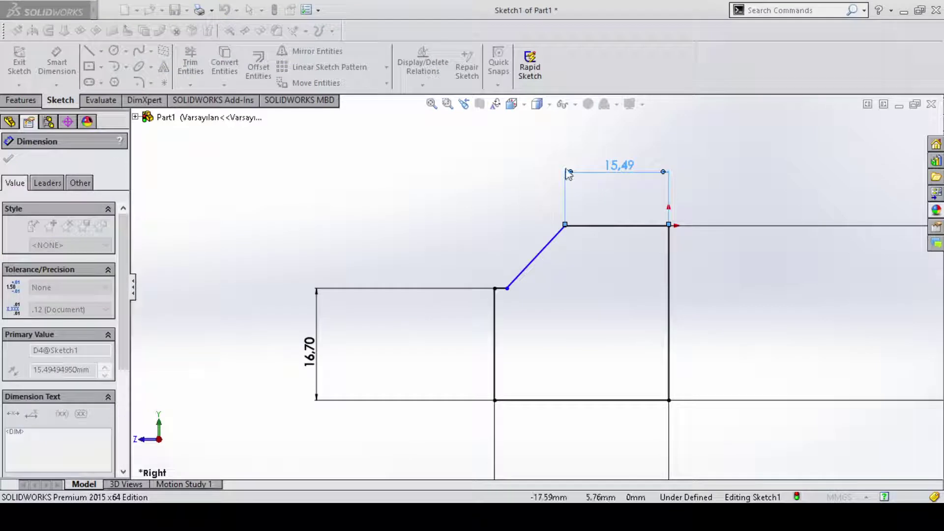
pyautogui.write('10')
pyautogui.press('Return')
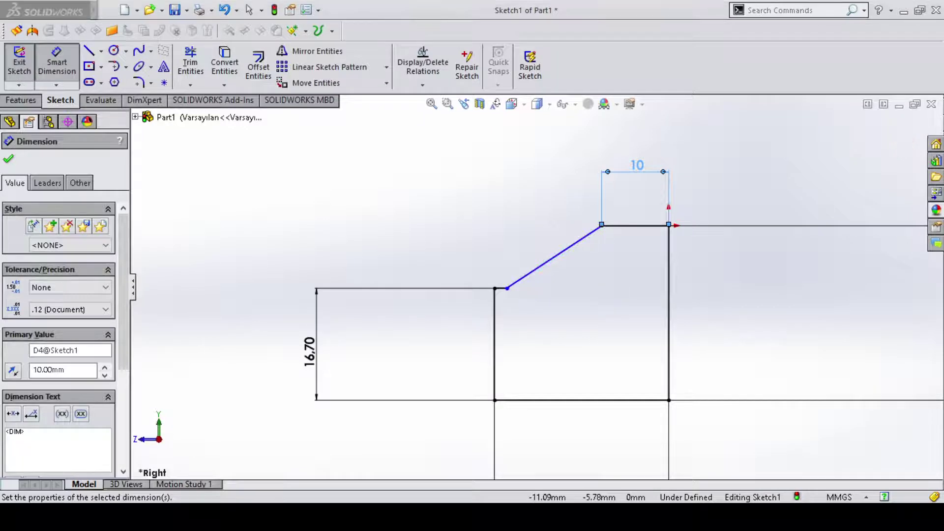
# Abandon an angle dimension and set the short lower ledge to 10 mm.
pyautogui.click(553, 261)
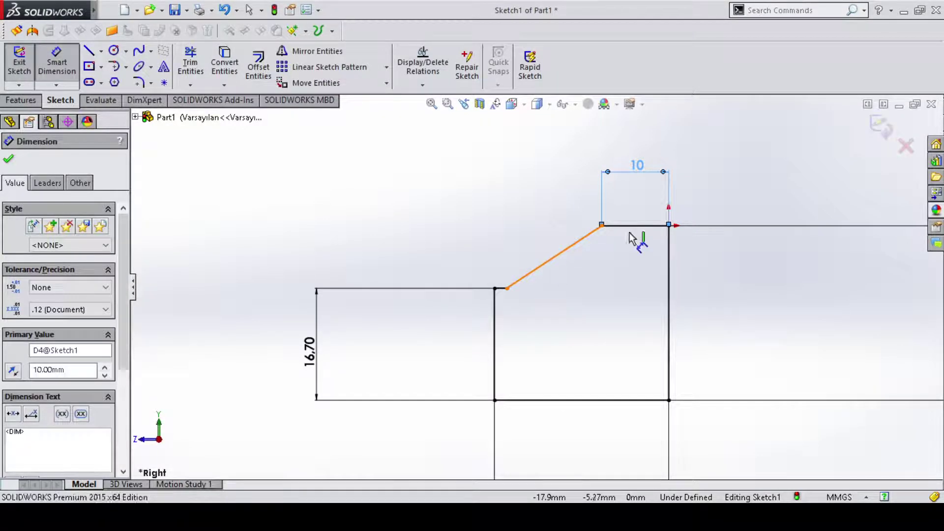
pyautogui.click(628, 227)
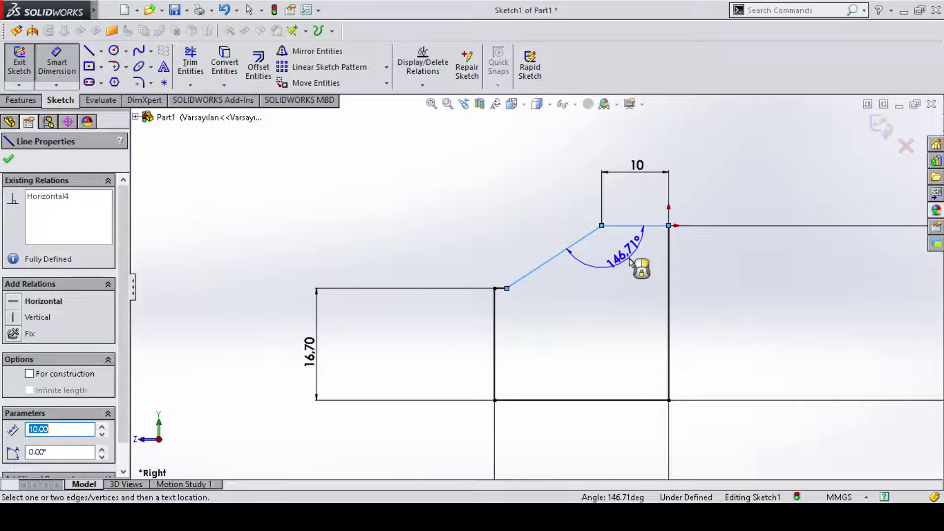
pyautogui.press('Escape')
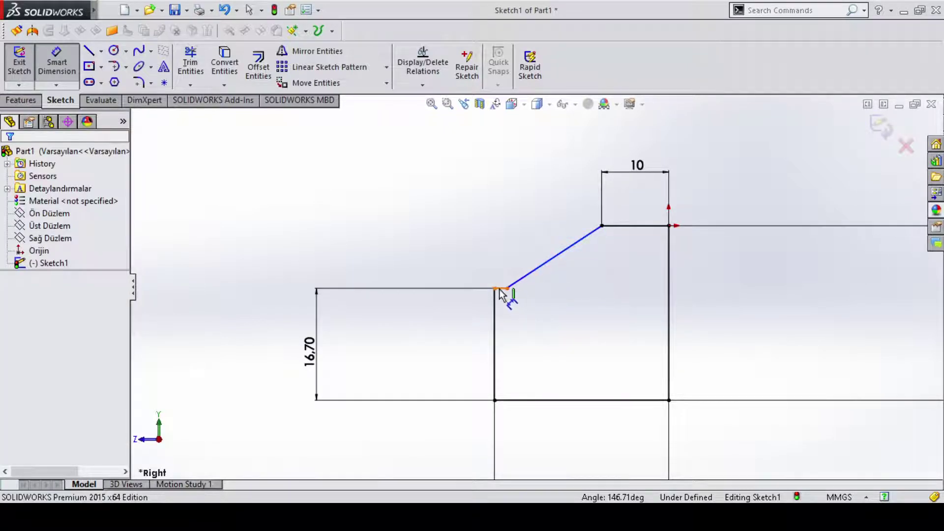
pyautogui.click(500, 288)
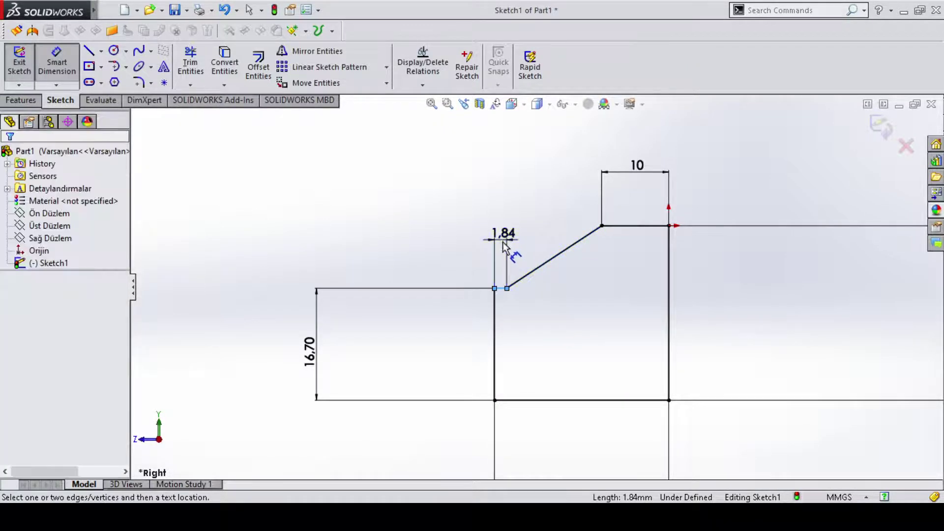
pyautogui.click(504, 247)
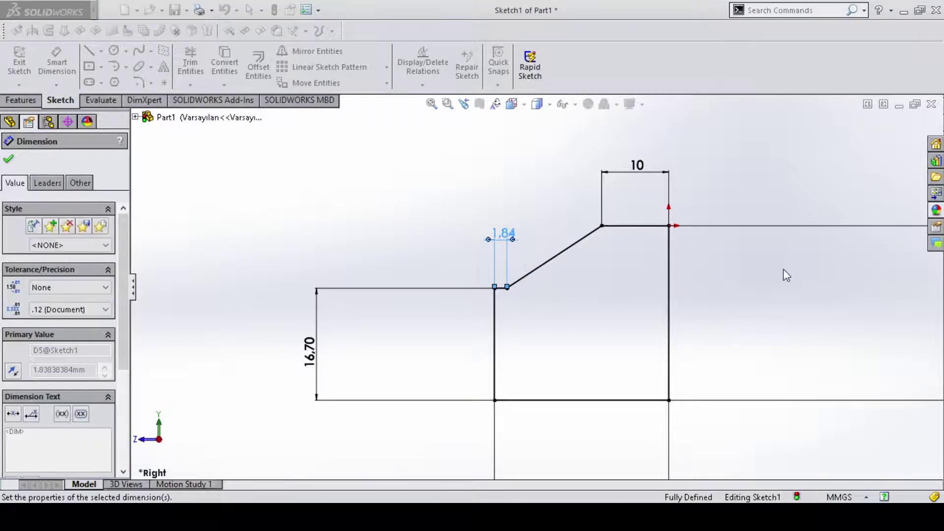
pyautogui.write('10')
pyautogui.press('Return')
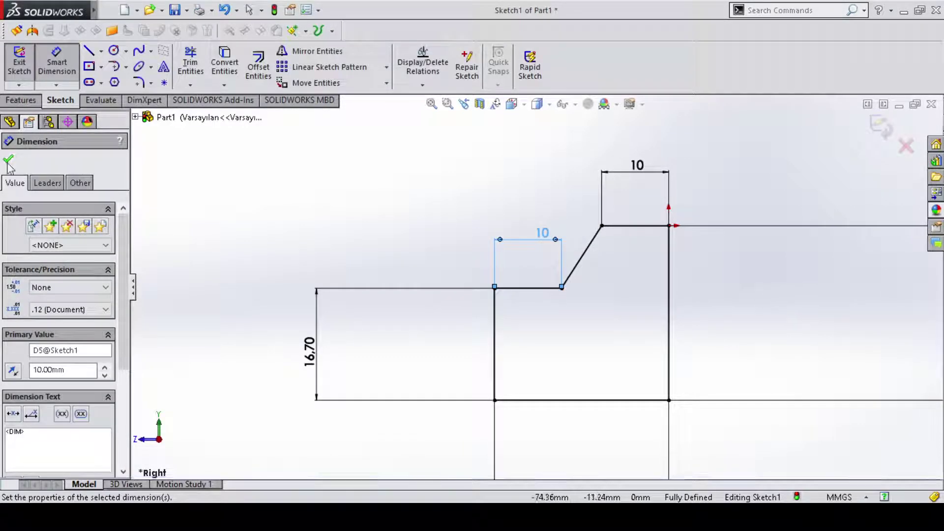
pyautogui.click(9, 161)
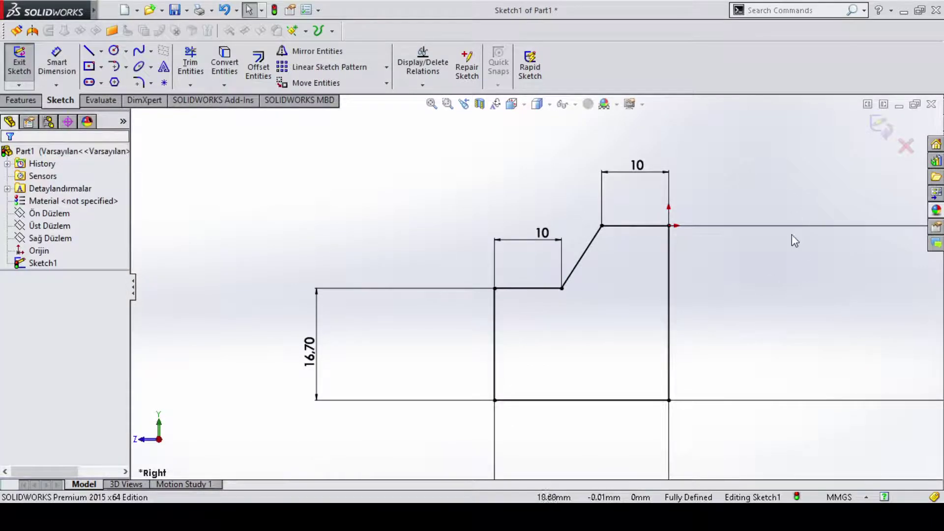
# Zoom to fit the whole profile and switch to the Features tools.
pyautogui.press('f')
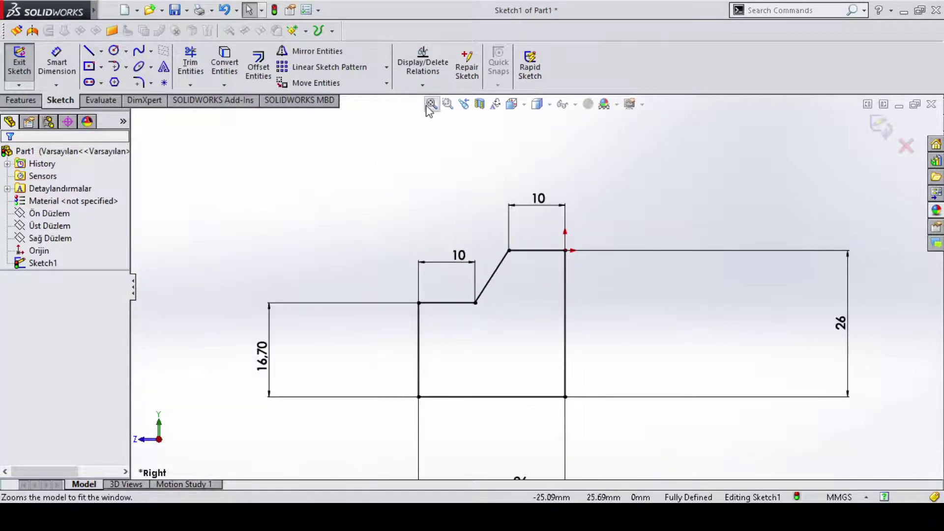
pyautogui.click(432, 104)
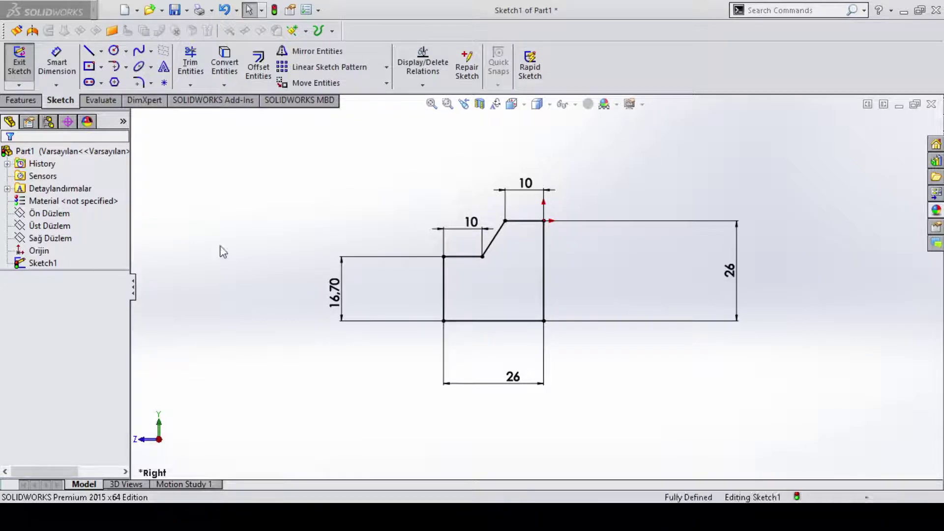
pyautogui.click(30, 101)
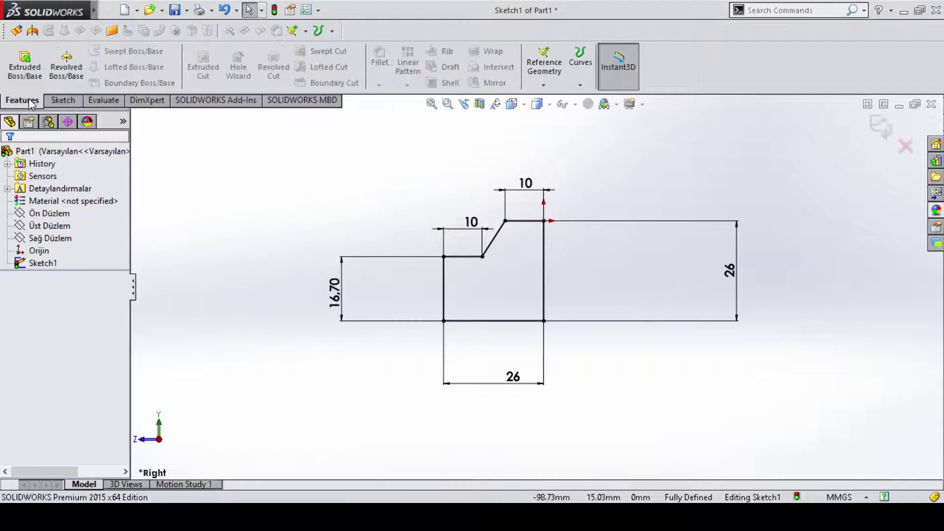
# Extrude the stepped profile 53 mm Blind as Boss-Extrude1.
pyautogui.click(41, 73)
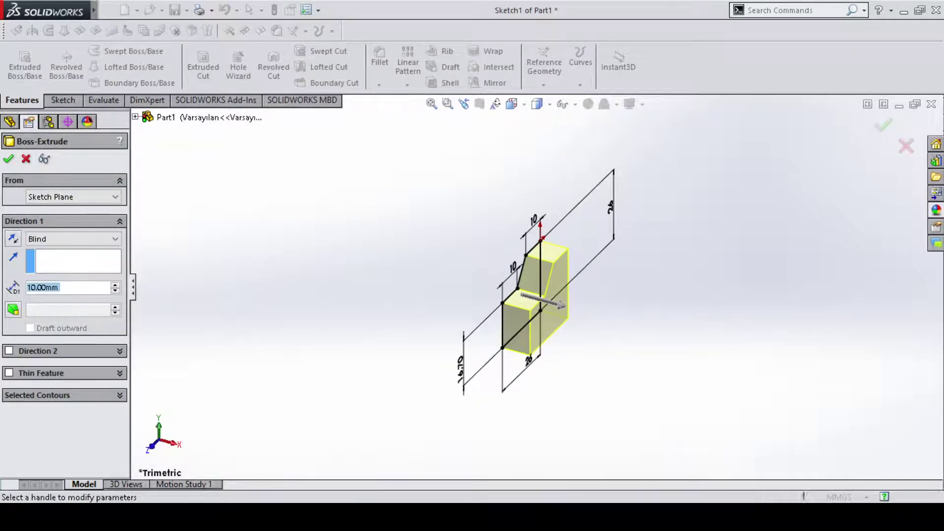
pyautogui.write('53')
pyautogui.press('Return')
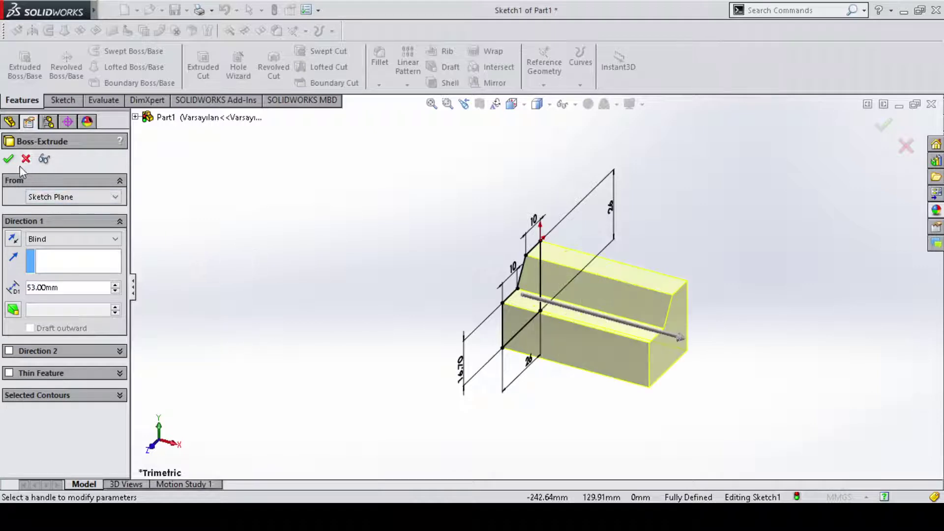
pyautogui.click(9, 159)
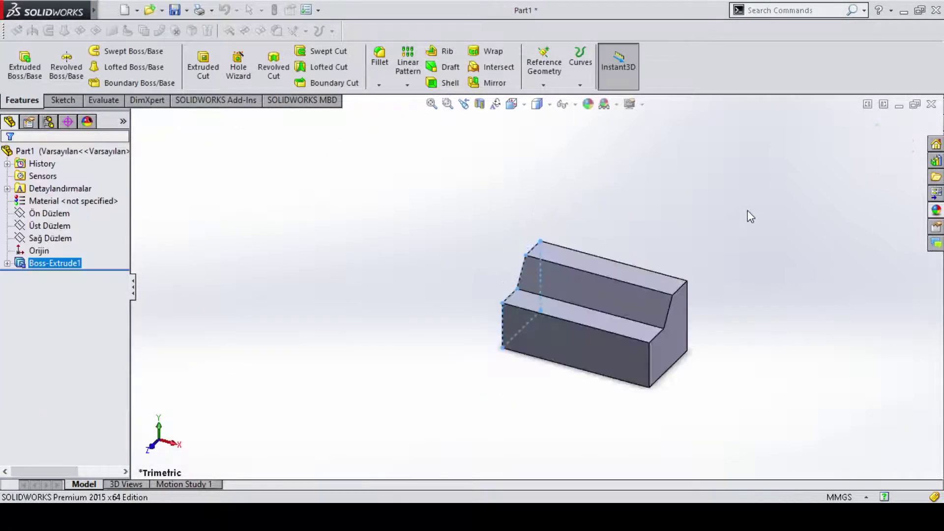
# Orbit the block, switch to the Sketch tools and select a reference plane.
pyautogui.moveTo(831, 302); pyautogui.dragTo(754, 301, button='middle')
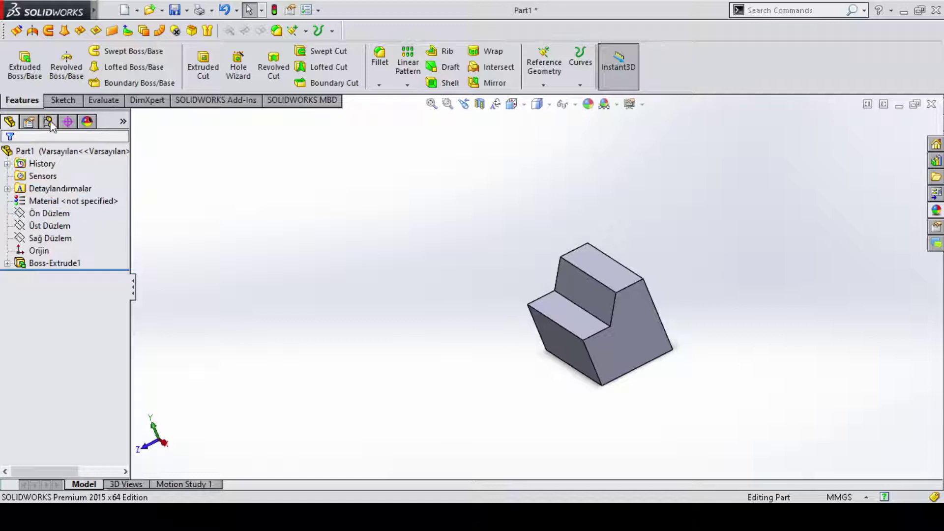
pyautogui.click(60, 104)
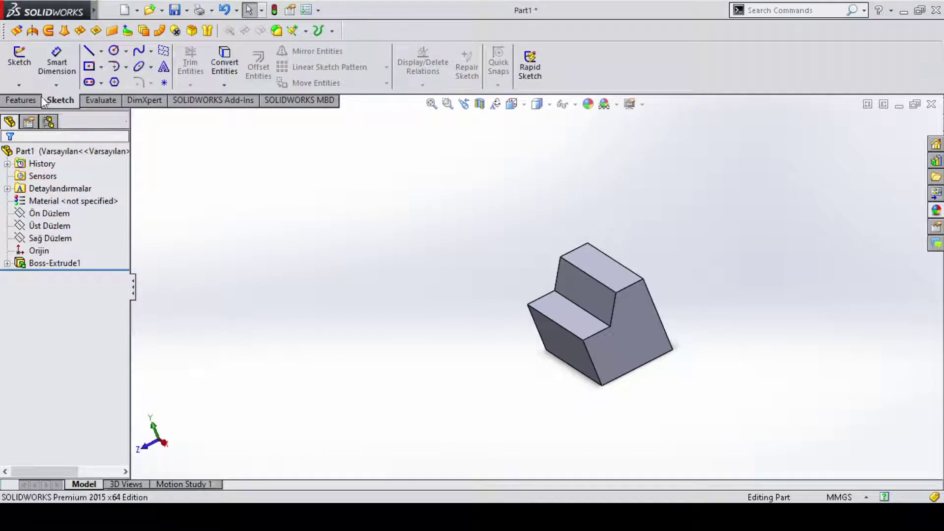
pyautogui.click(54, 214)
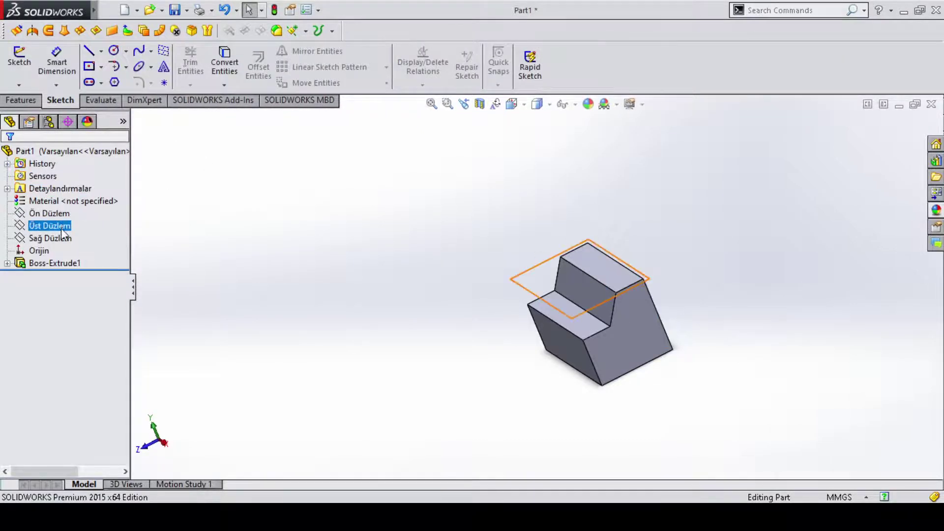
# Start a new sketch on Sağ Düzlem, viewed normal and zoomed above the block.
pyautogui.click(49, 238)
pyautogui.hotkey('ctrl', '8')
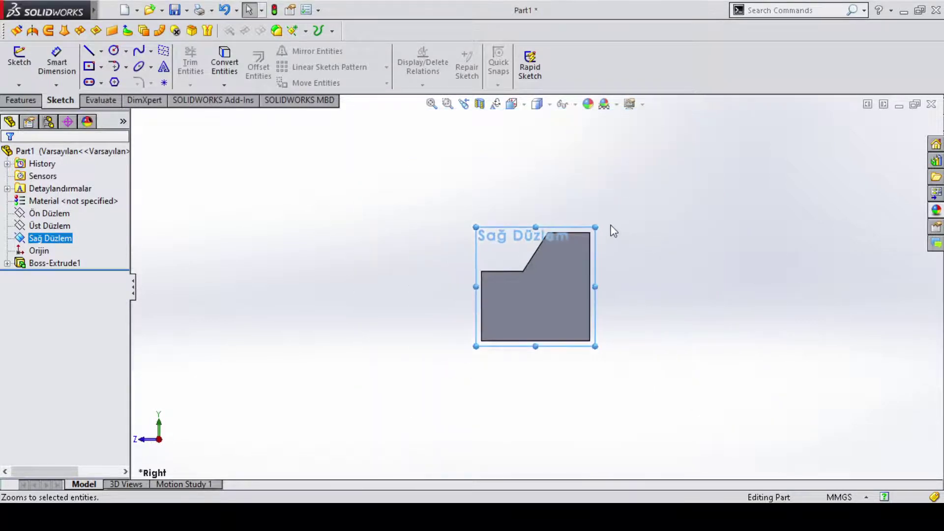
pyautogui.moveTo(597, 224); pyautogui.dragTo(702, 133)
pyautogui.click(19, 57)
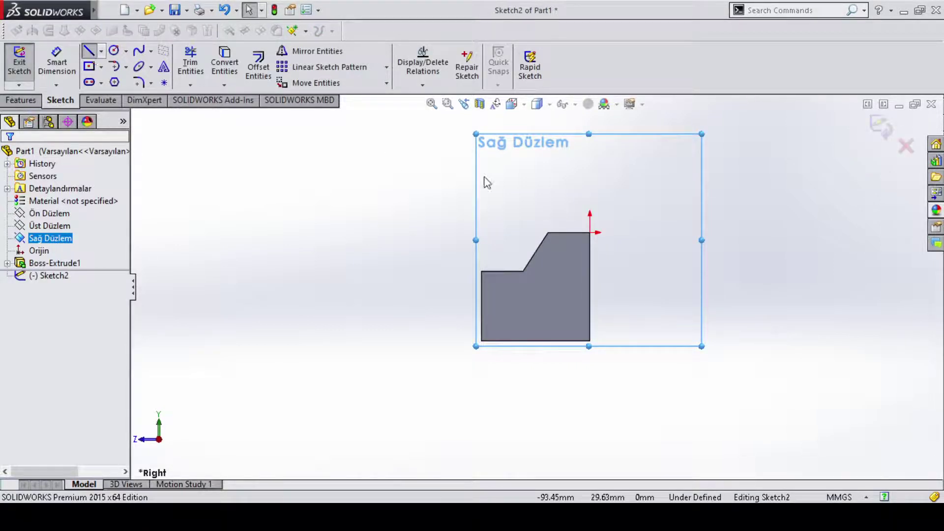
# Draw the boss's vertical side, short top edge and sloped side above the block.
pyautogui.click(590, 232)
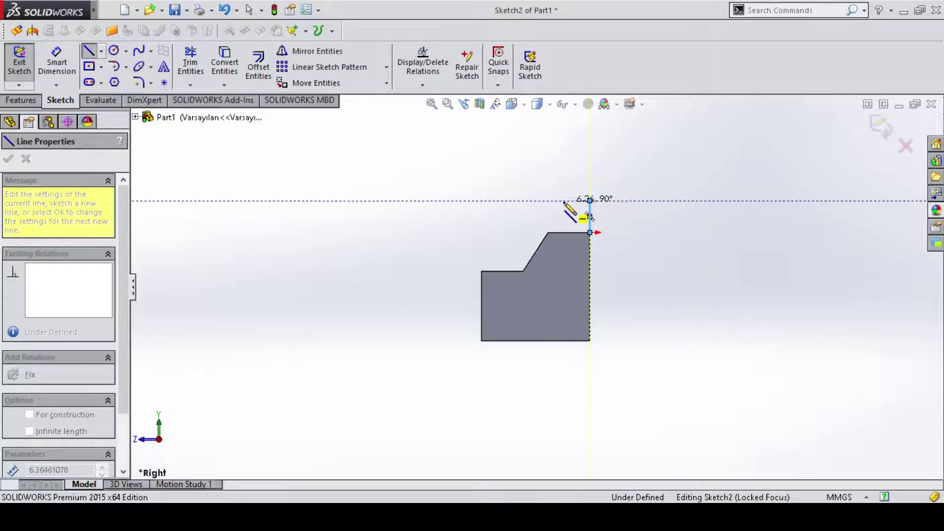
pyautogui.click(590, 201)
pyautogui.click(561, 200)
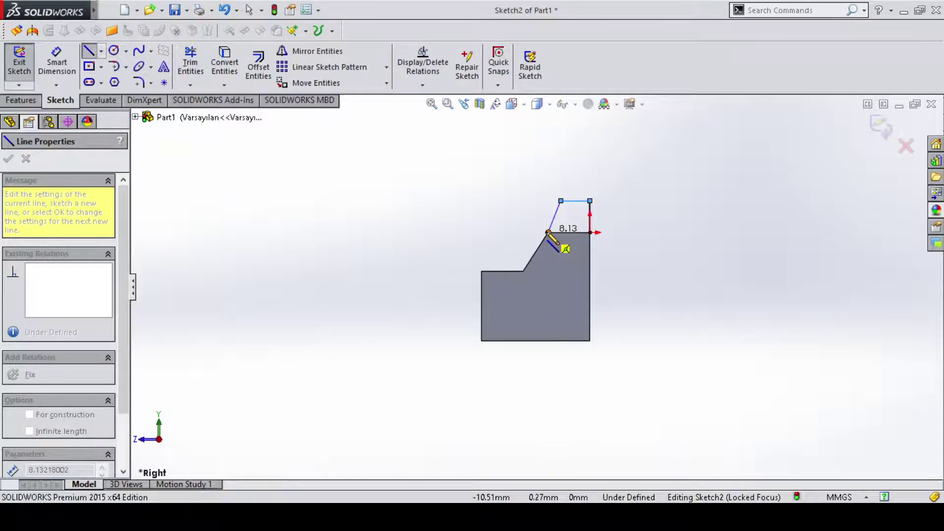
pyautogui.click(548, 232)
pyautogui.press('Escape')
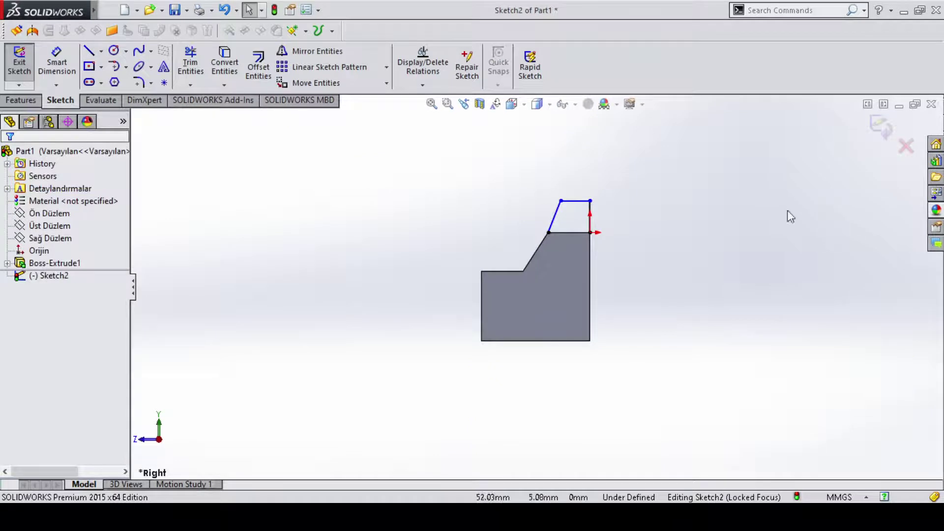
# Make the boss's slanted line collinear with the block's slanted edge.
pyautogui.click(536, 252)
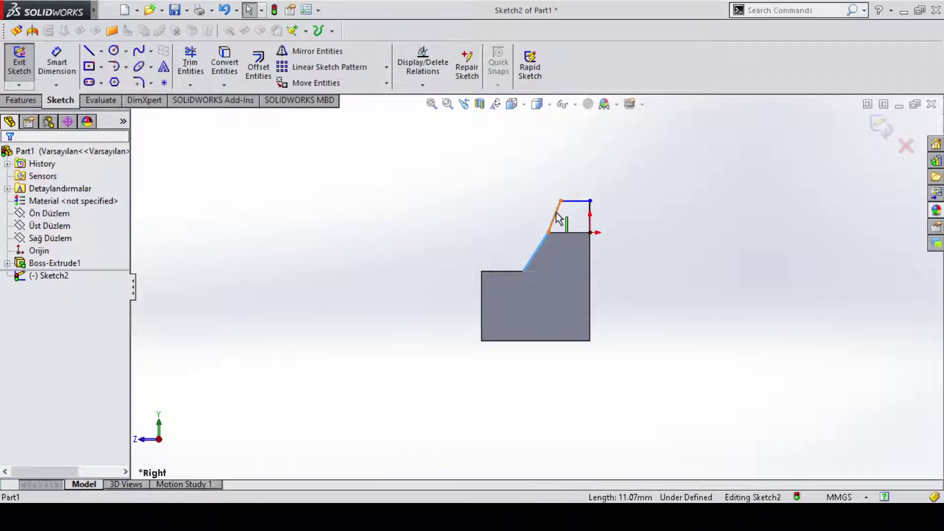
pyautogui.keyDown('ctrl'); pyautogui.click(559, 219); pyautogui.keyUp('ctrl')
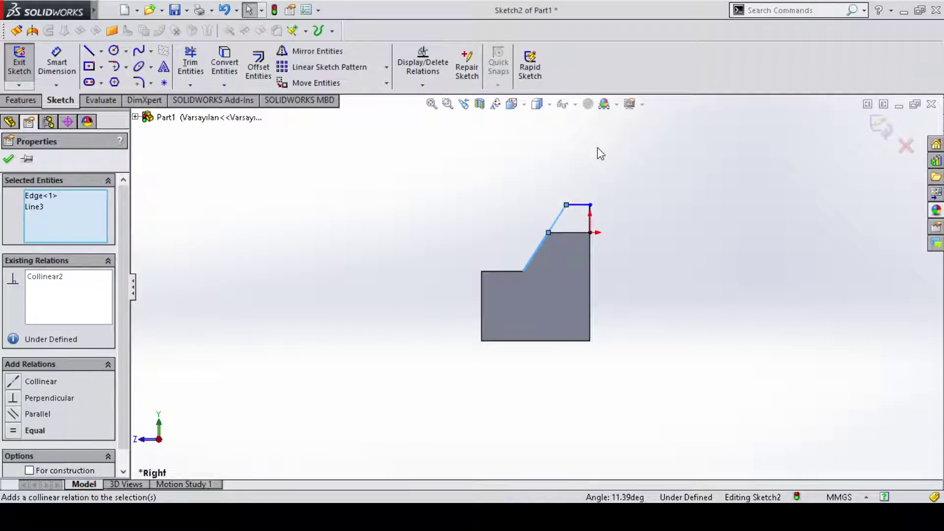
pyautogui.click(717, 257)
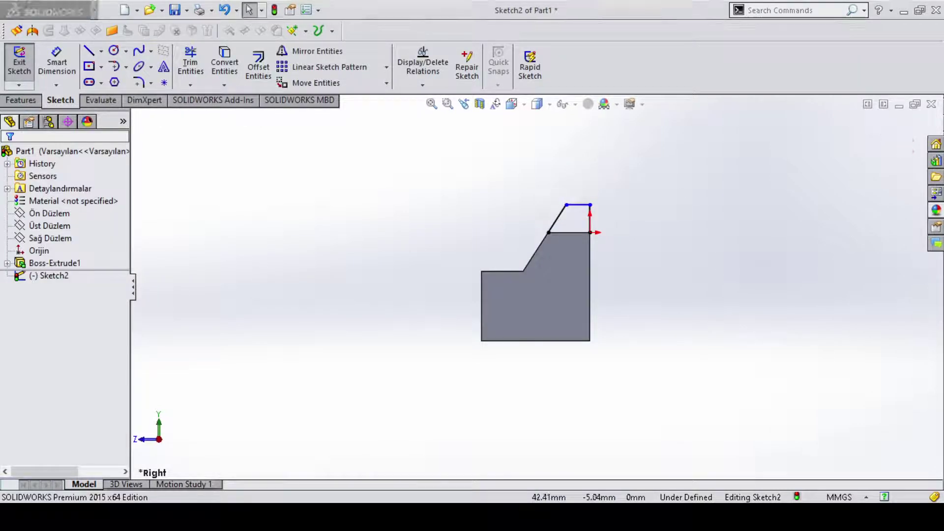
# Dimension the boss's vertical side at 5 mm, fully defining Sketch2.
pyautogui.click(57, 61)
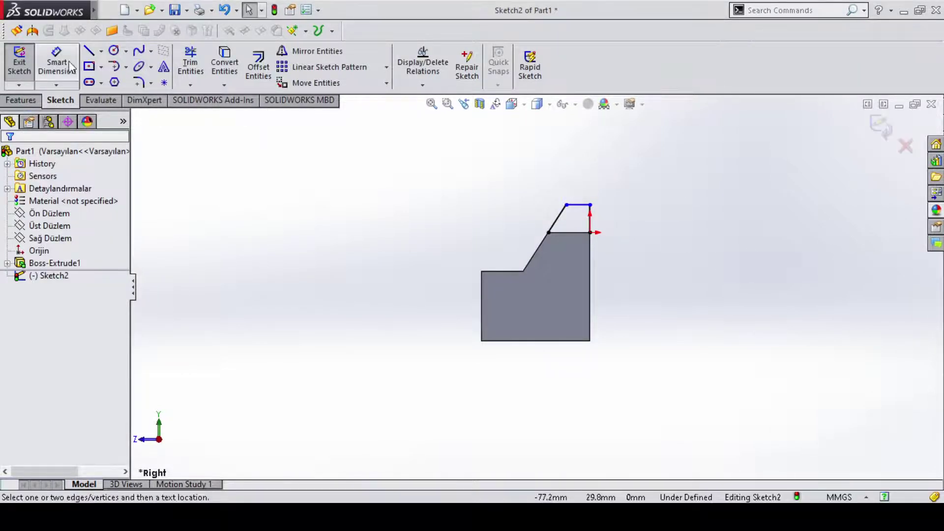
pyautogui.scroll(-5, 593, 222)
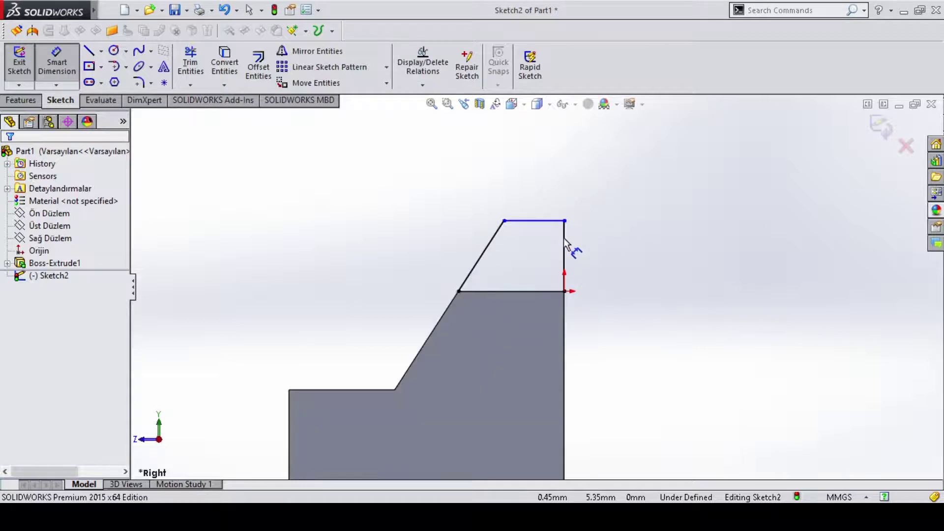
pyautogui.click(673, 243)
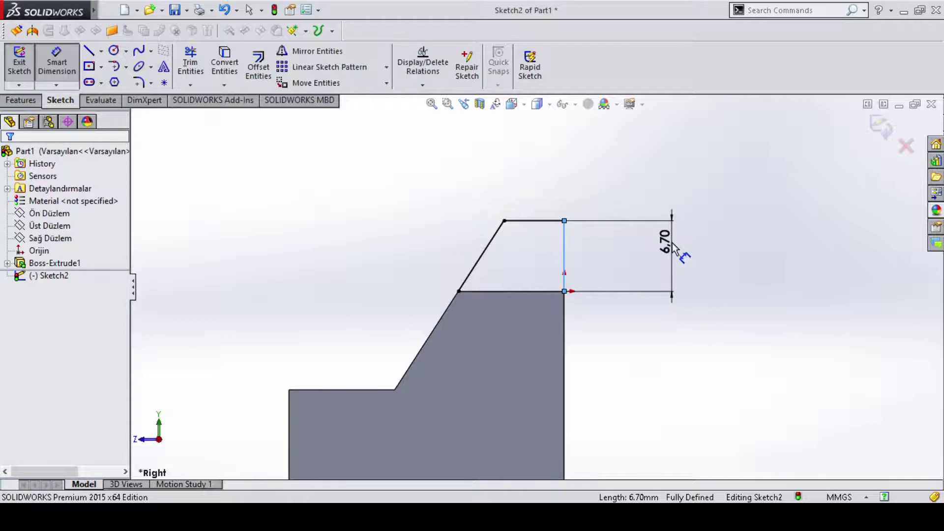
pyautogui.click(674, 249)
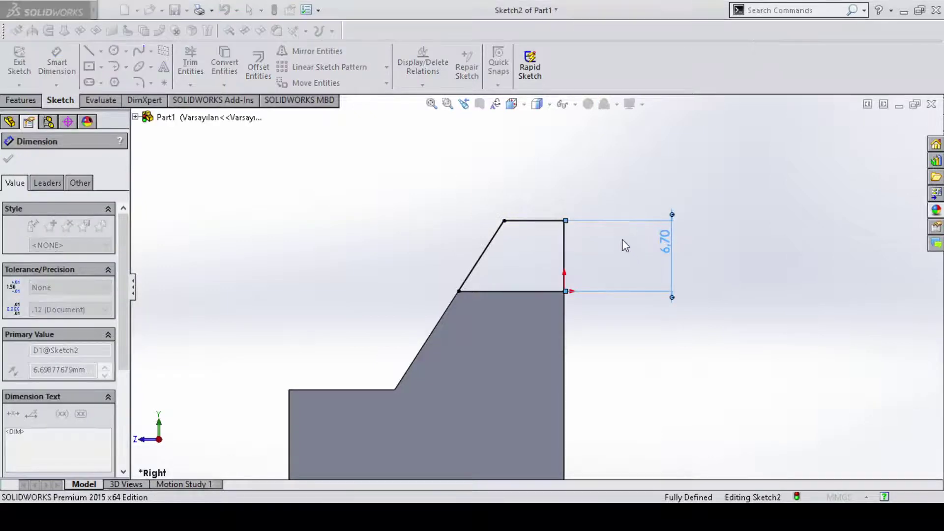
pyautogui.write('5')
pyautogui.press('Return')
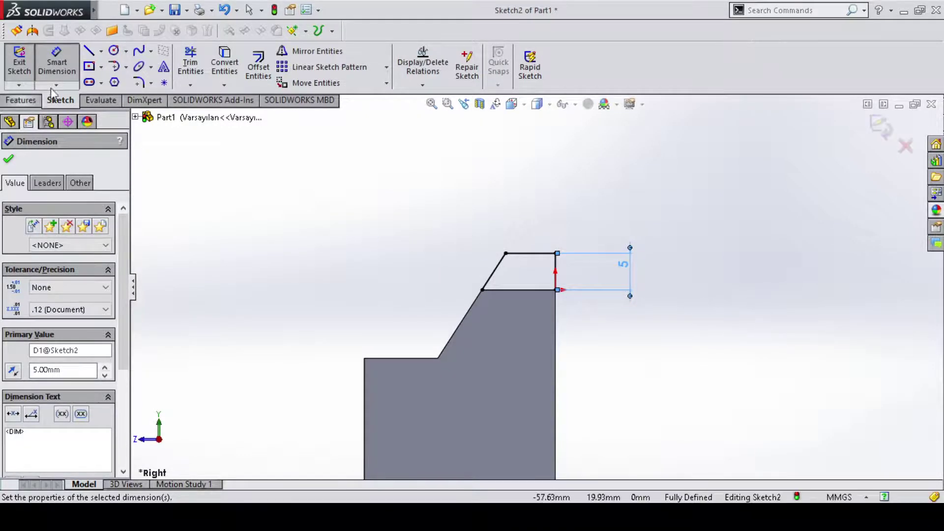
pyautogui.press('Escape')
pyautogui.click(21, 100)
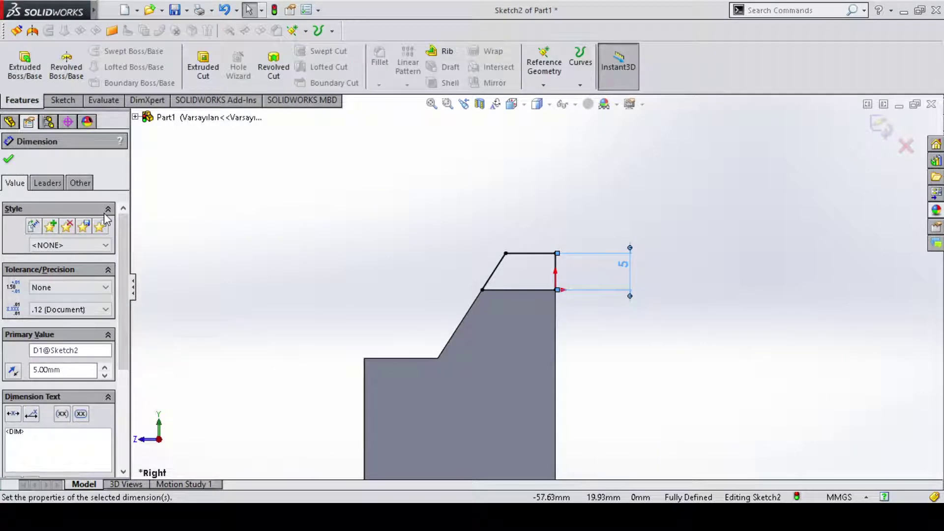
pyautogui.click(7, 159)
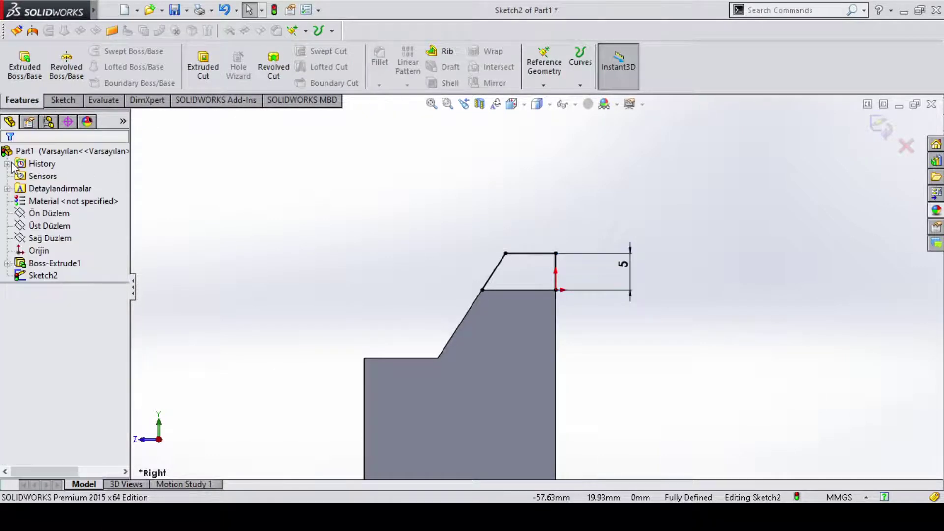
pyautogui.click(24, 67)
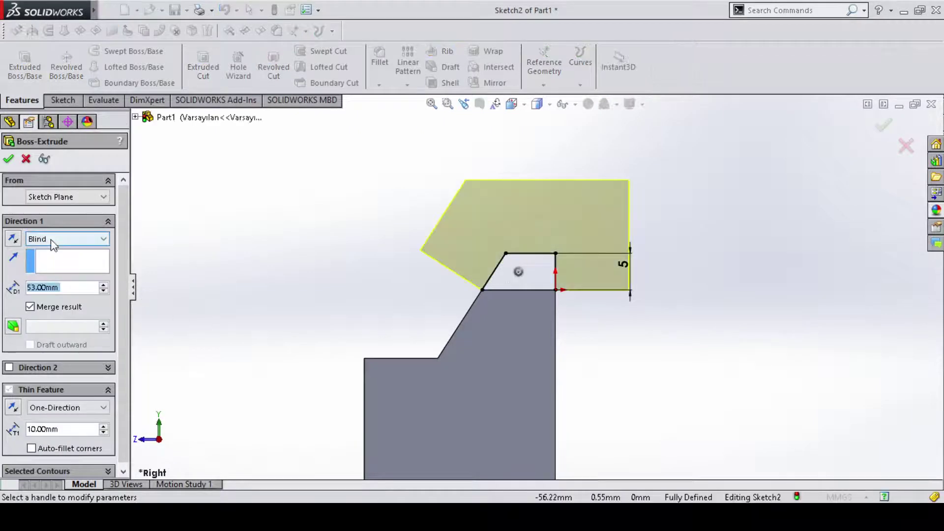
pyautogui.click(67, 238)
pyautogui.click(59, 310)
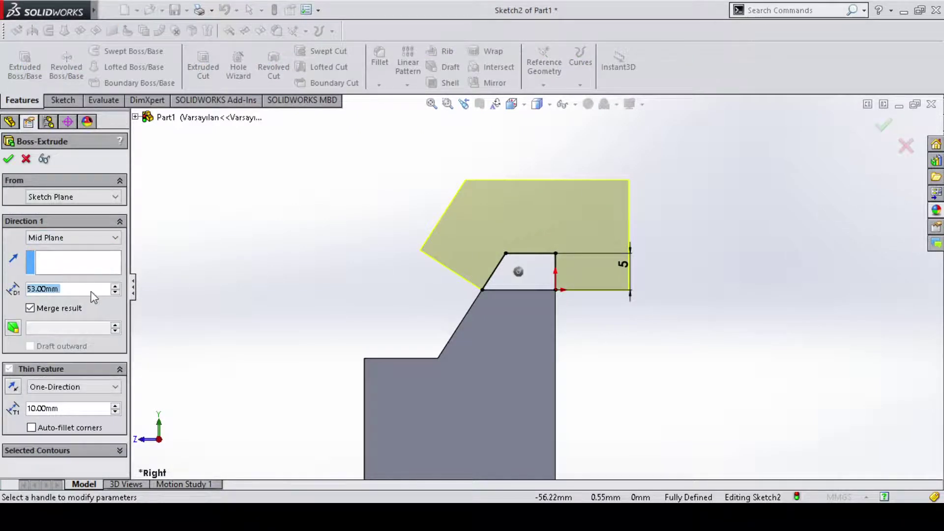
pyautogui.write('31')
pyautogui.press('Return')
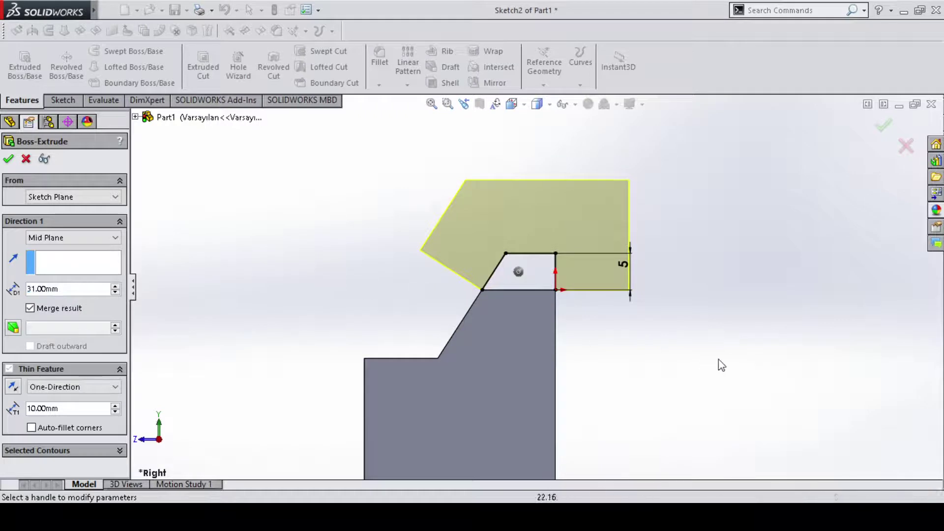
pyautogui.moveTo(719, 363); pyautogui.dragTo(775, 400, button='middle')
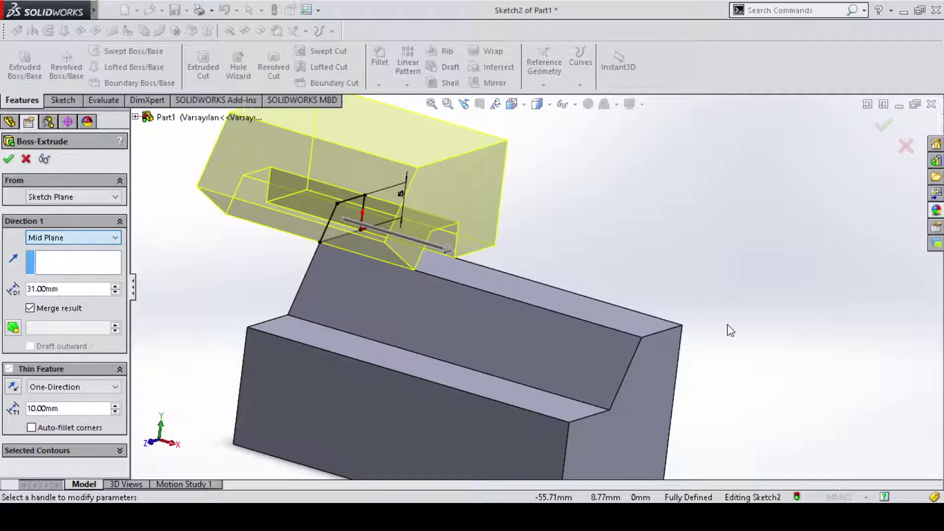
pyautogui.press('Escape')
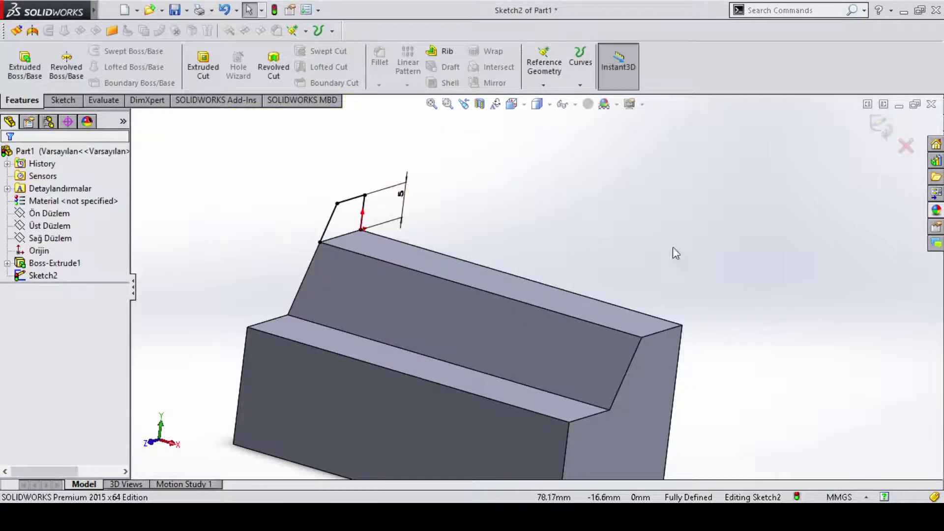
# Expand Boss-Extrude1 in the feature tree and select the unused Sketch2.
pyautogui.click(482, 318)
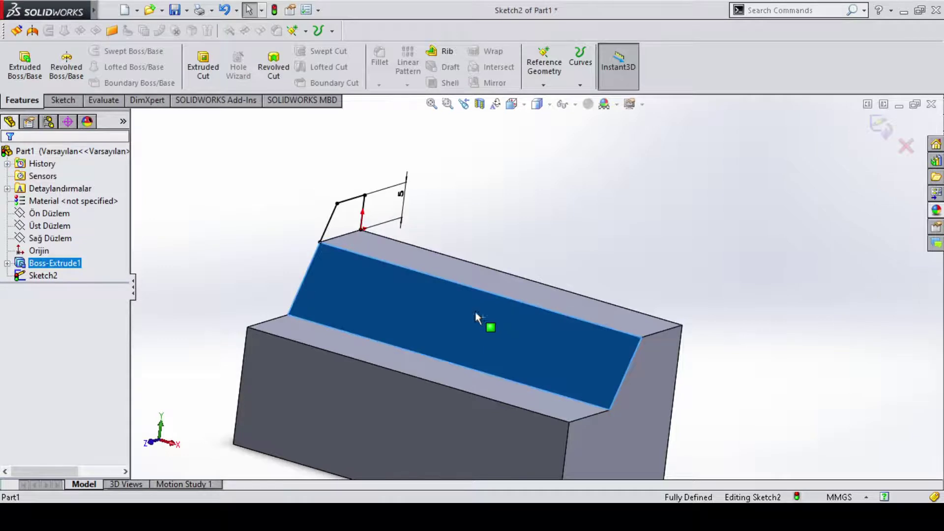
pyautogui.click(7, 263)
pyautogui.click(53, 277)
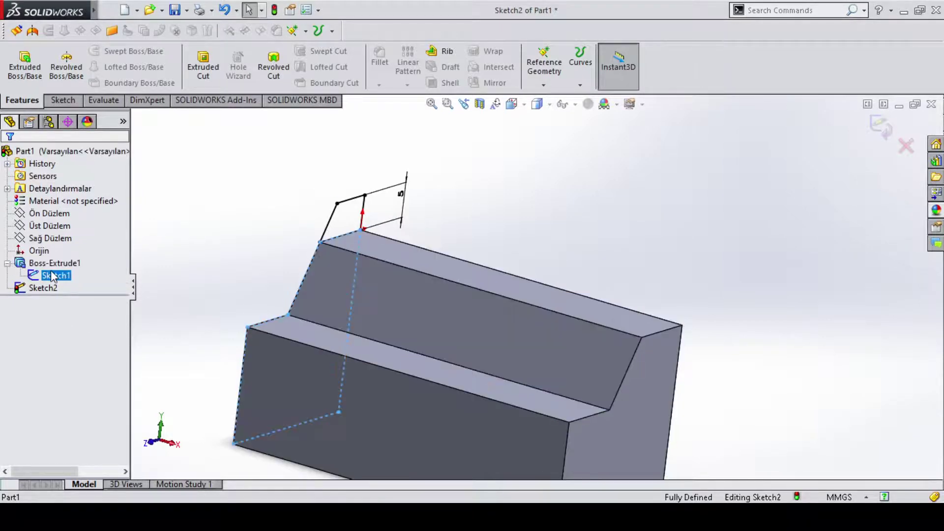
pyautogui.click(55, 263)
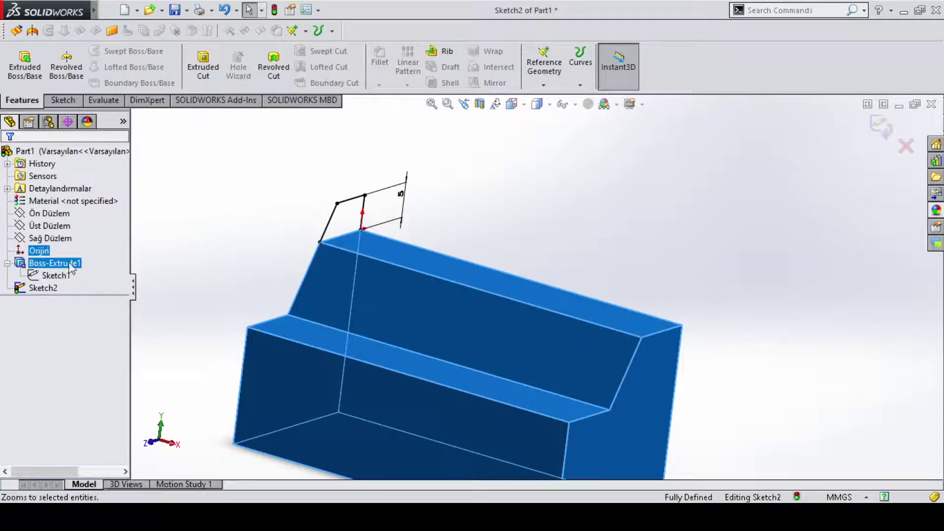
pyautogui.click(40, 266)
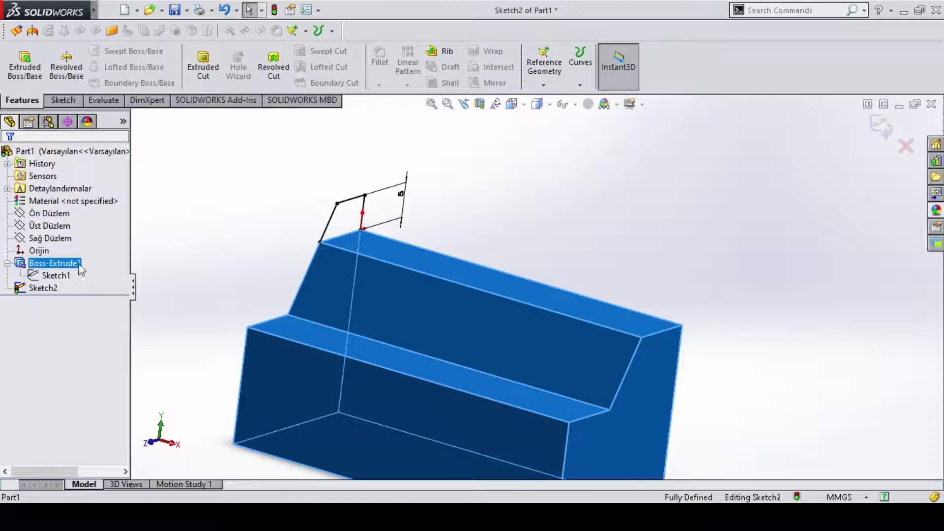
pyautogui.click(346, 298)
pyautogui.click(55, 264)
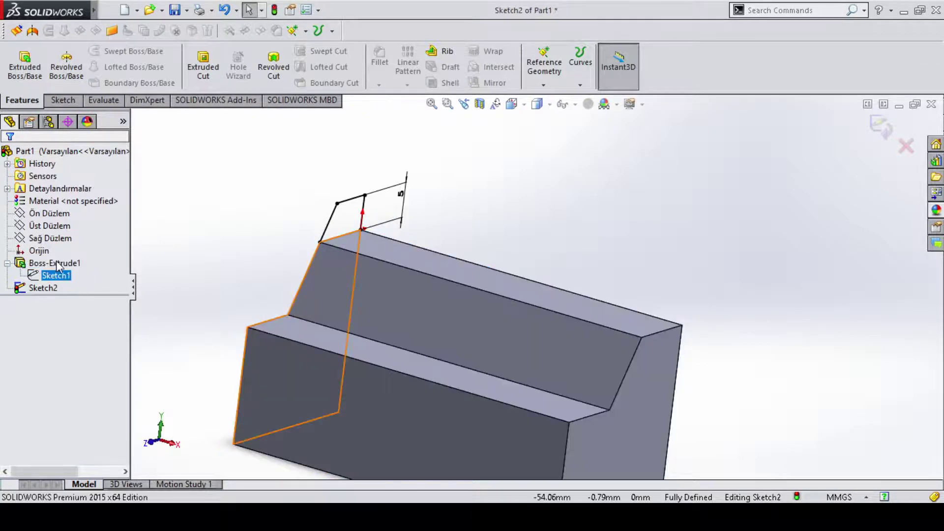
pyautogui.click(44, 288)
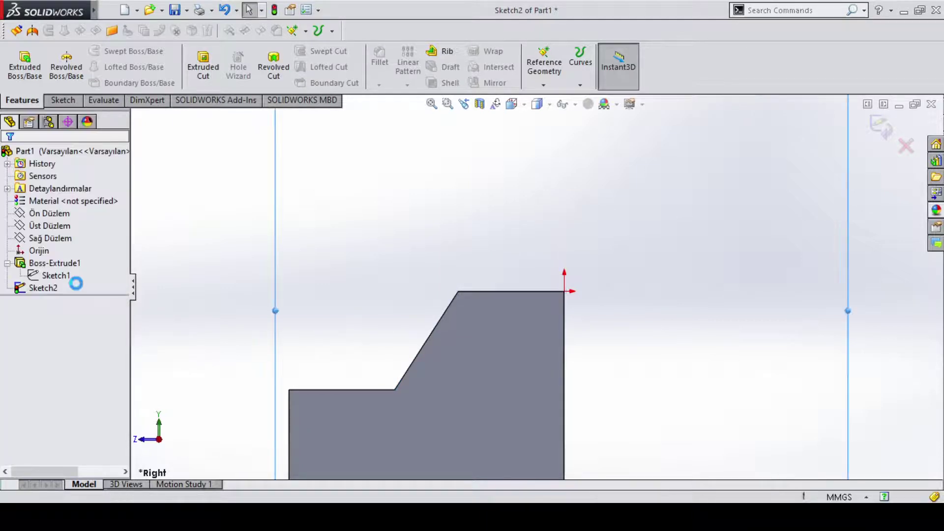
# Delete Sketch2 and change Boss-Extrude1 to a 53 mm Mid Plane extrusion.
pyautogui.click(54, 265)
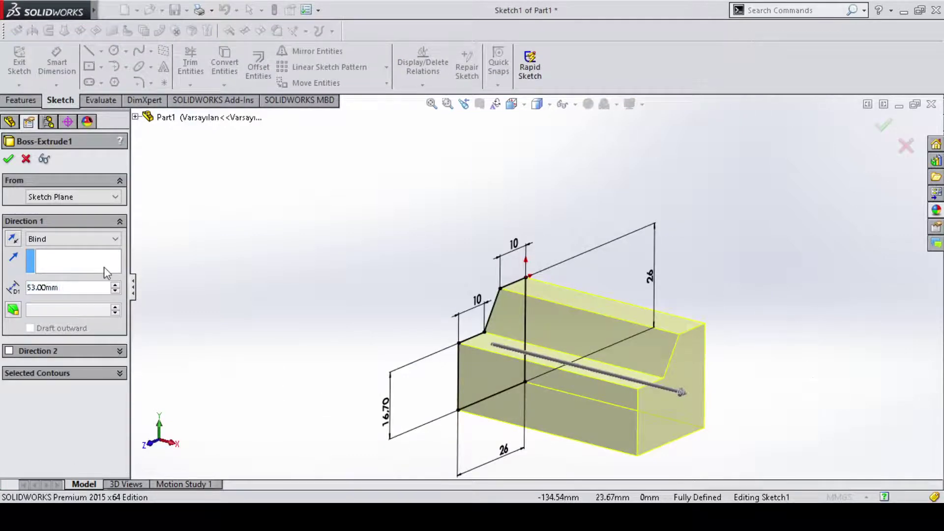
pyautogui.click(84, 239)
pyautogui.click(69, 285)
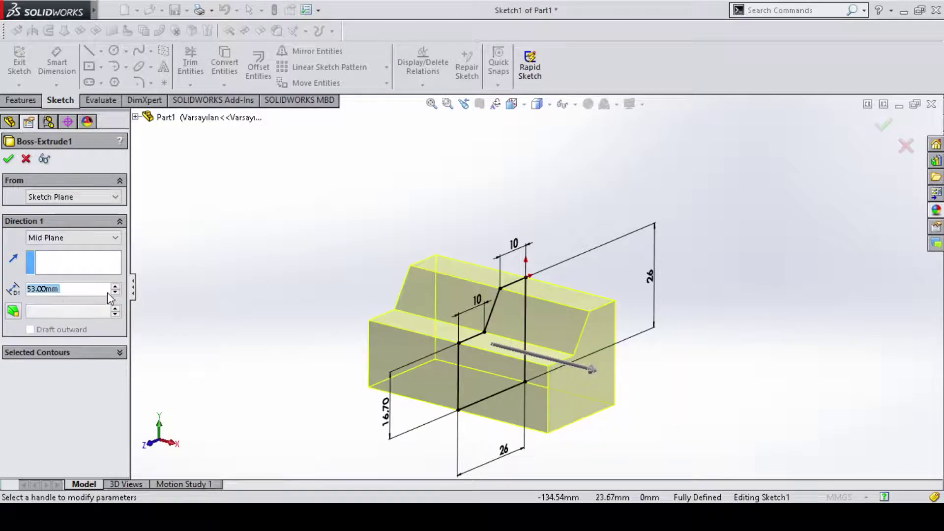
pyautogui.click(8, 158)
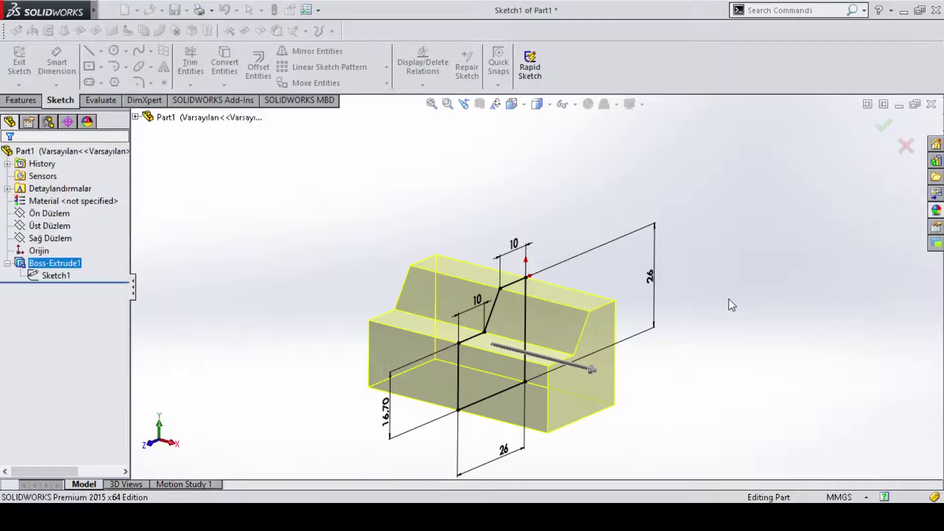
# Start a new sketch on Sağ Düzlem, viewed normal to the plane.
pyautogui.click(45, 279)
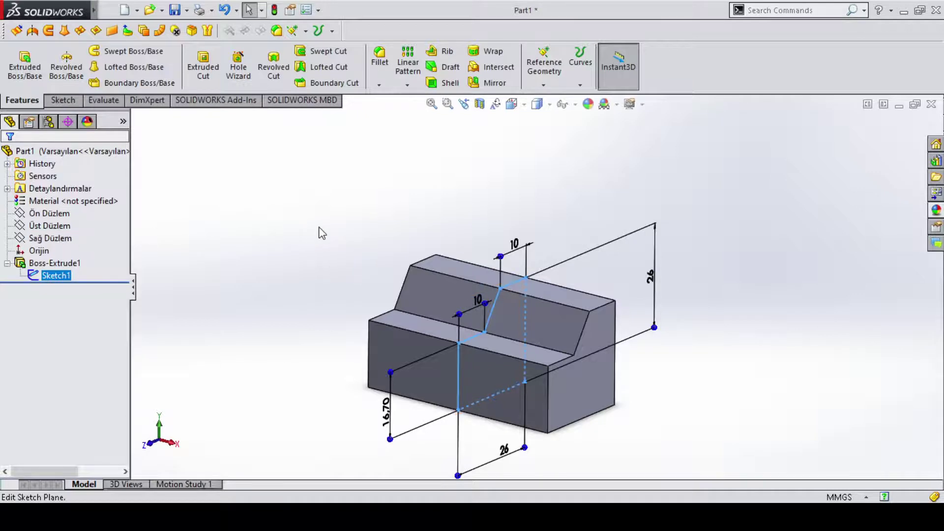
pyautogui.click(182, 240)
pyautogui.click(51, 227)
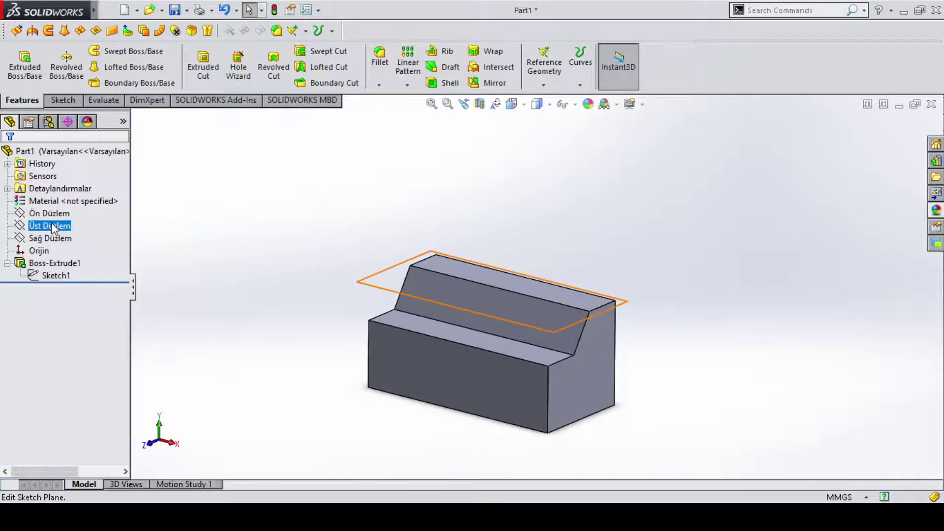
pyautogui.click(51, 239)
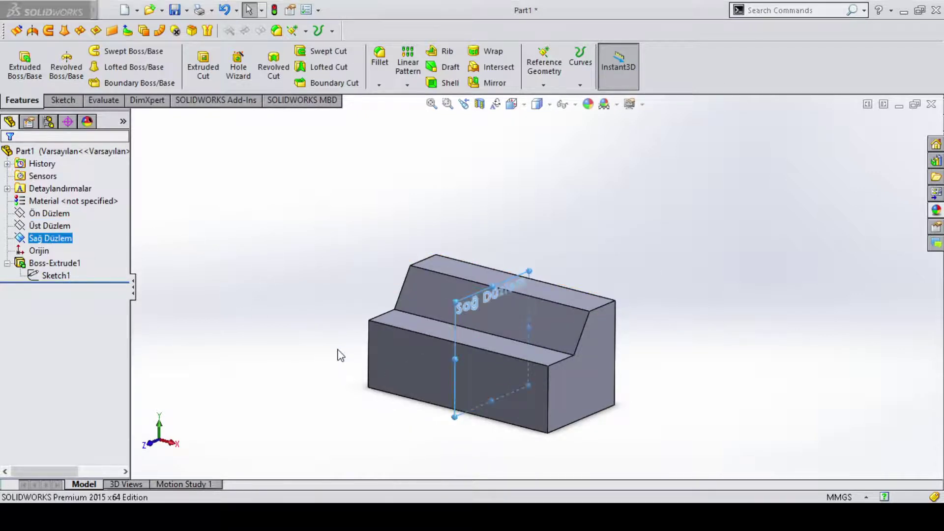
pyautogui.hotkey('ctrl', '8')
pyautogui.click(60, 100)
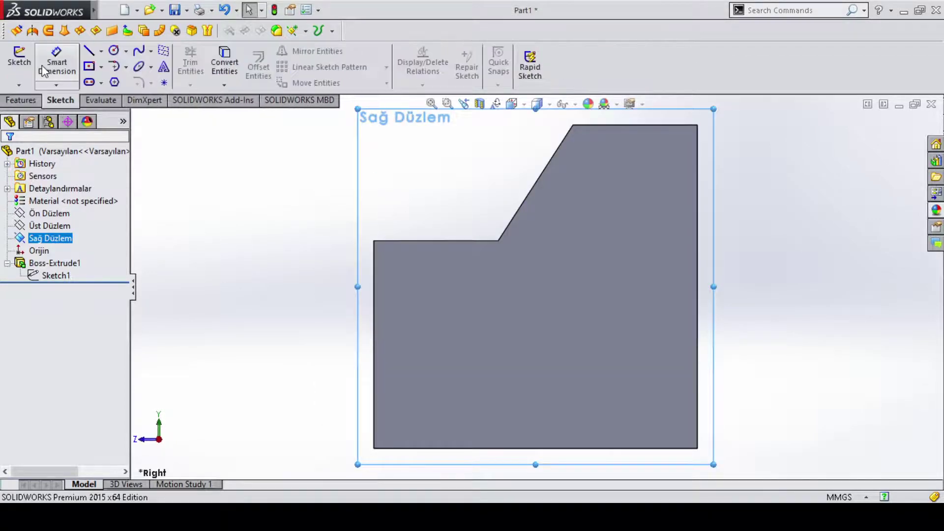
pyautogui.click(19, 62)
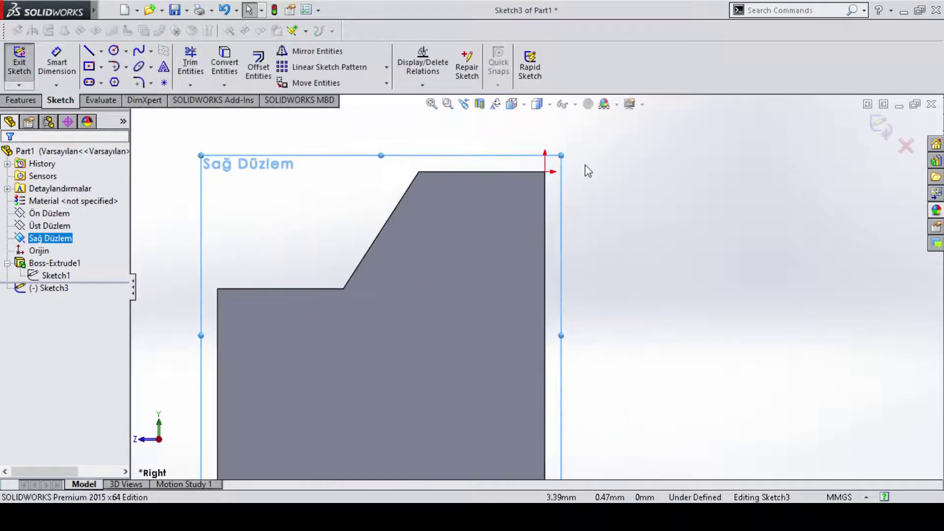
# Draw the sloped, horizontal and vertical lines of a profile above the block.
pyautogui.moveTo(538, 232); pyautogui.dragTo(623, 127)
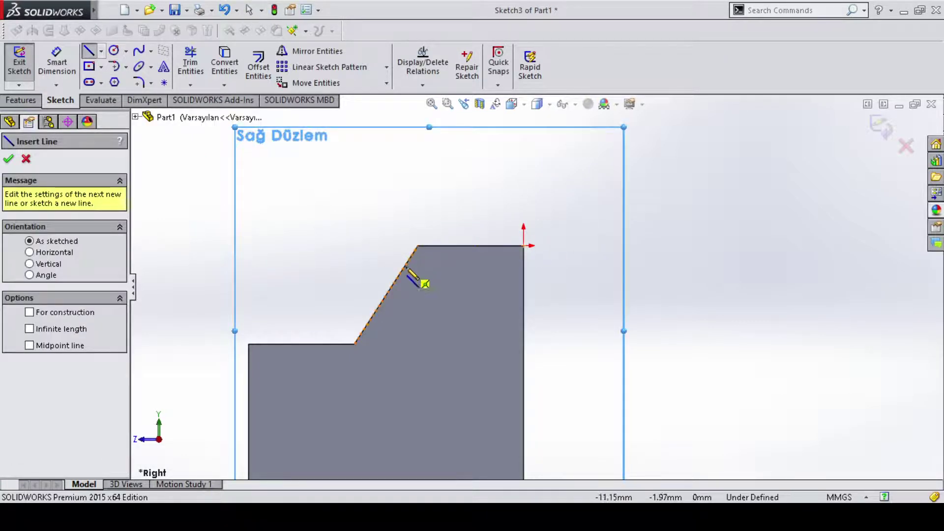
pyautogui.click(418, 245)
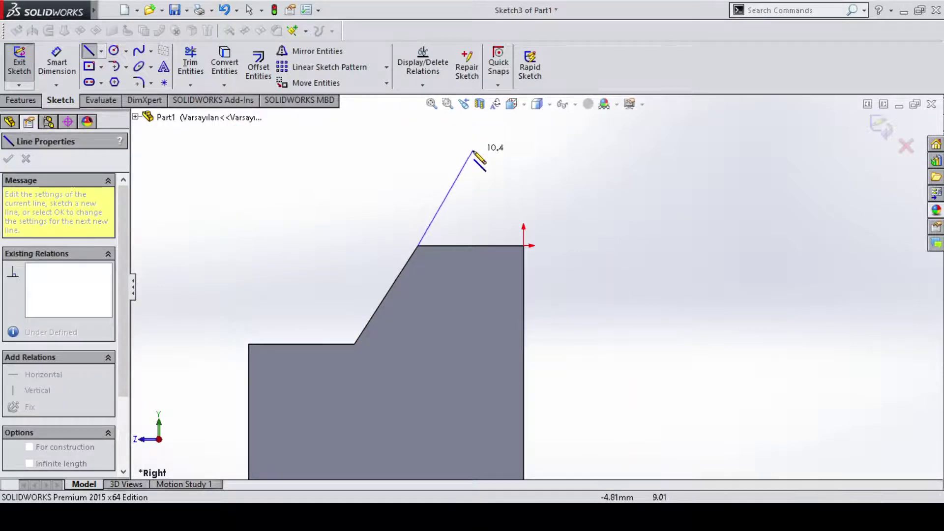
pyautogui.click(472, 151)
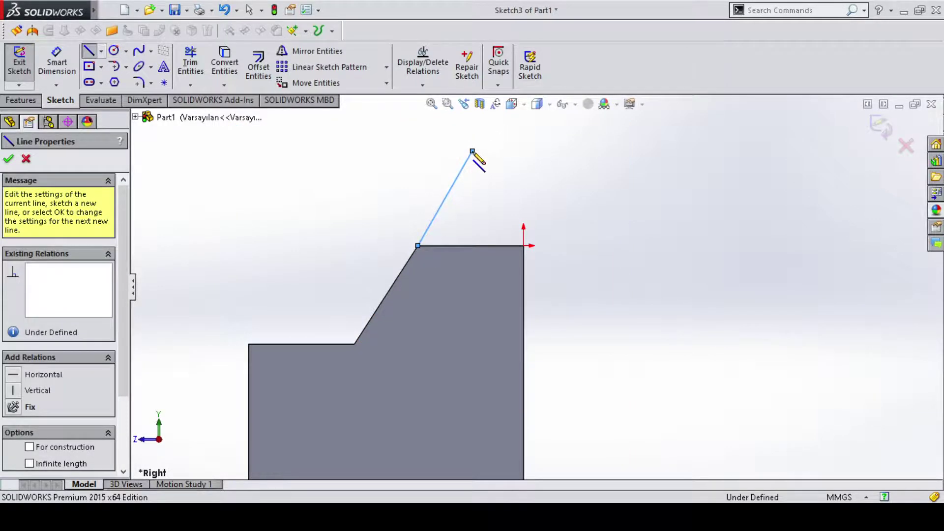
pyautogui.click(523, 151)
pyautogui.click(524, 245)
pyautogui.press('Escape')
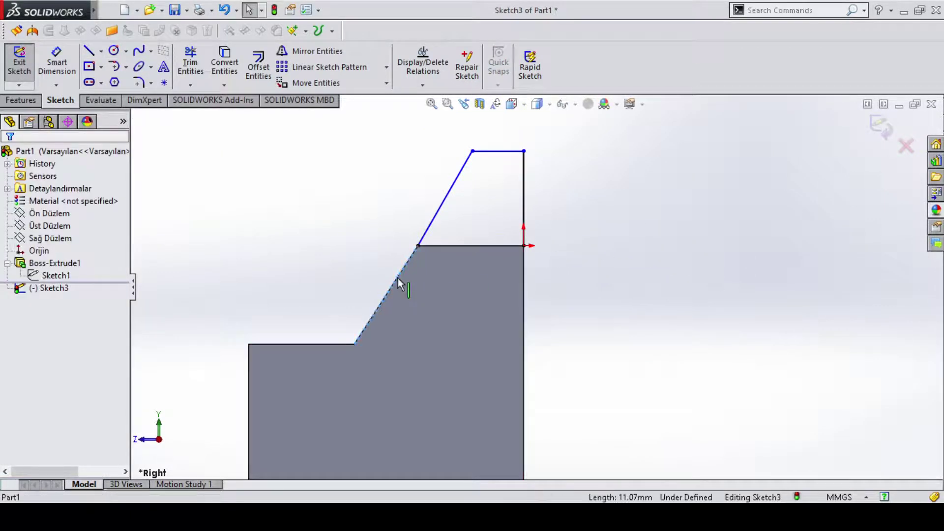
# Make the upper sloped line collinear with the block's slanted edge.
pyautogui.click(434, 218)
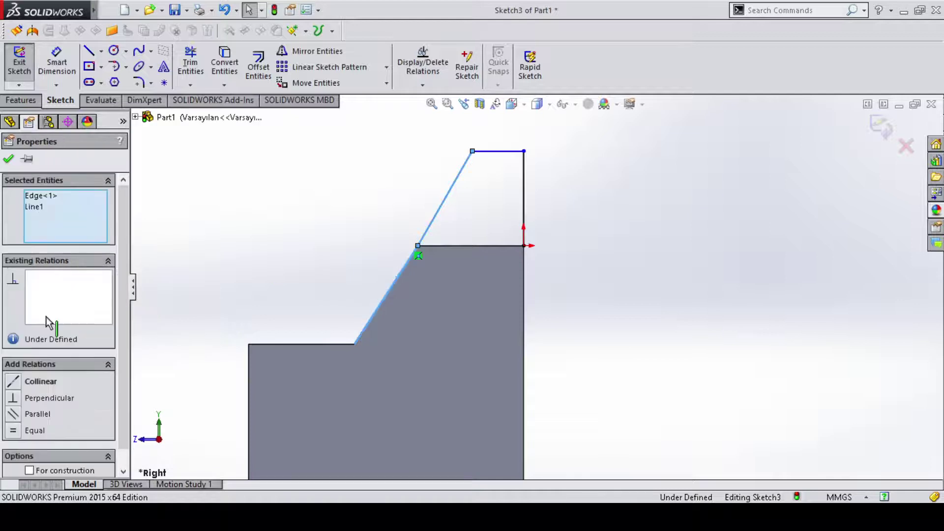
pyautogui.click(16, 382)
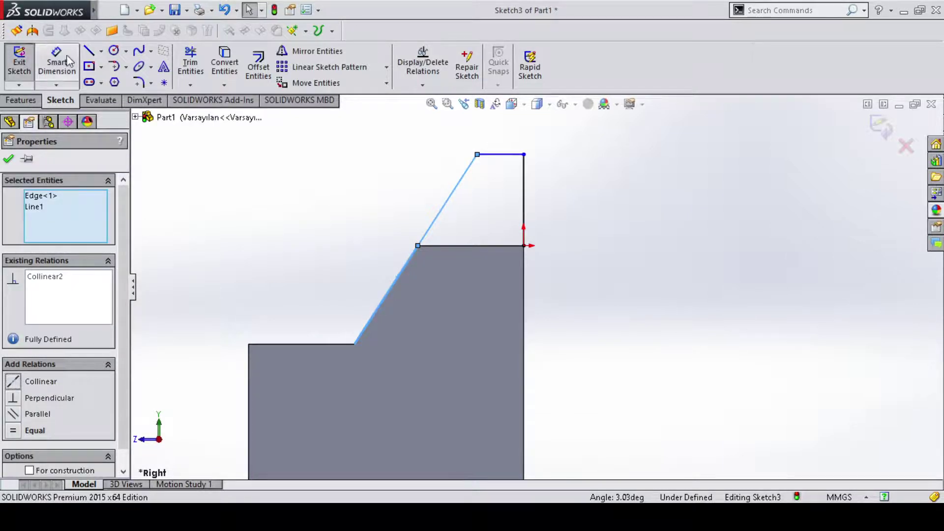
pyautogui.click(583, 194)
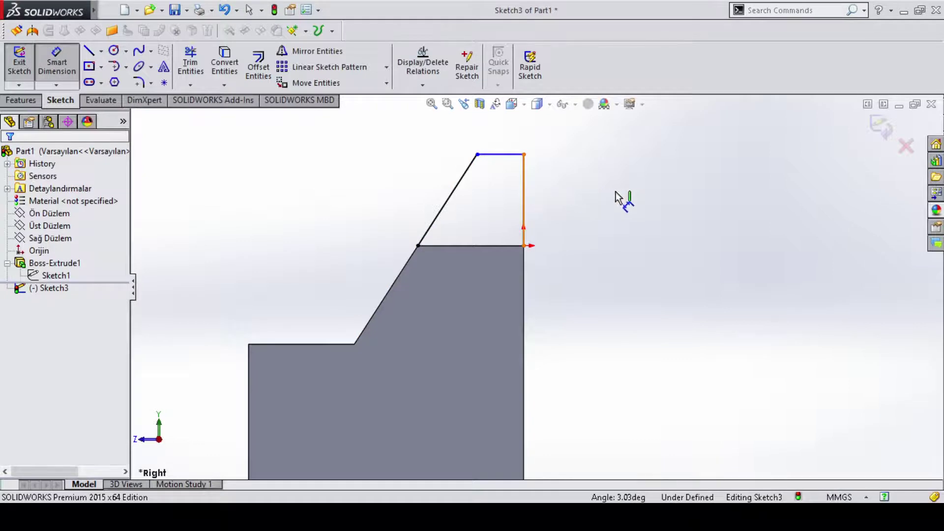
# Dimension the profile's vertical line at 5 mm and begin a boss extrusion.
pyautogui.click(524, 197)
pyautogui.click(624, 198)
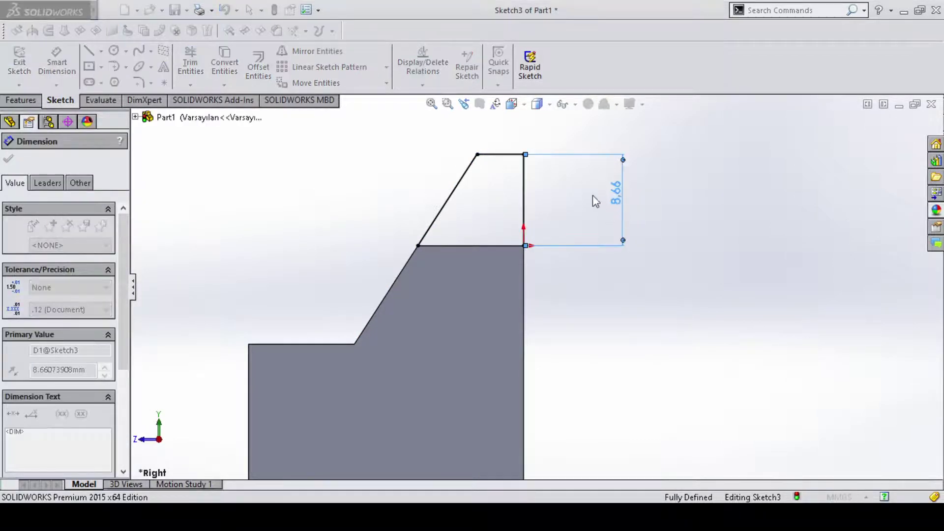
pyautogui.write('5')
pyautogui.press('Return')
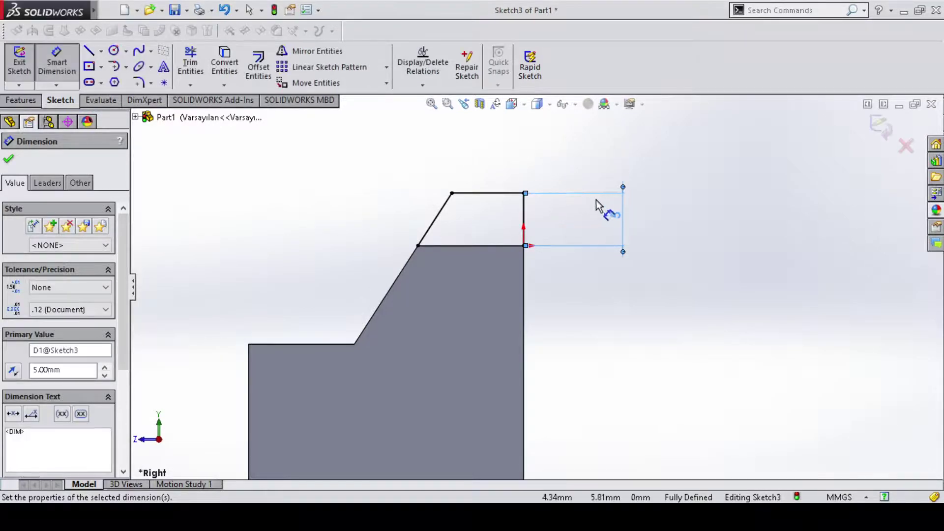
pyautogui.click(9, 162)
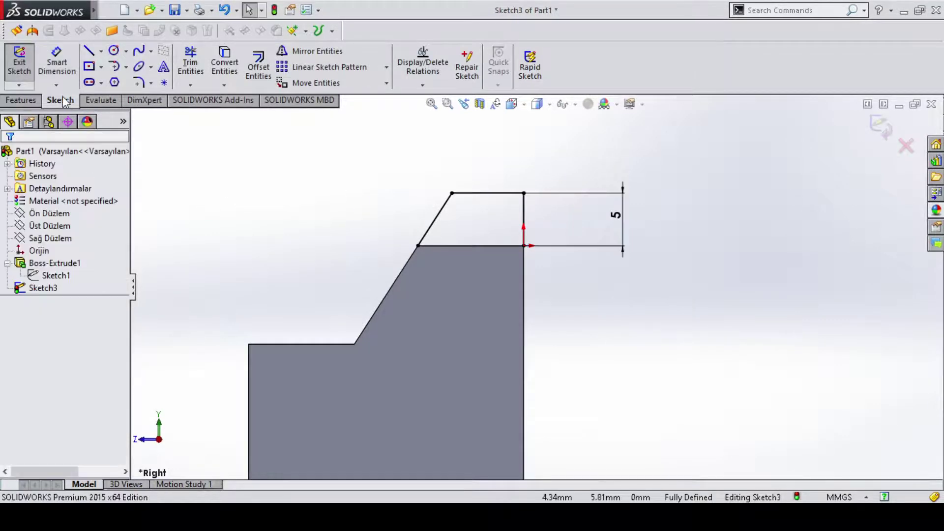
pyautogui.click(26, 99)
pyautogui.click(24, 66)
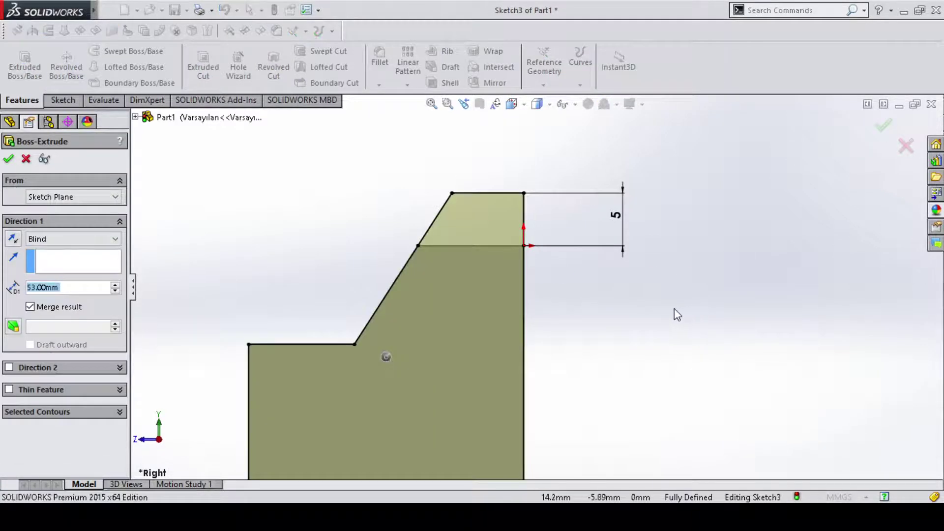
# Cancel the boss extrusion, retry it, and cancel again after inspecting the preview.
pyautogui.press('Escape')
pyautogui.click(19, 68)
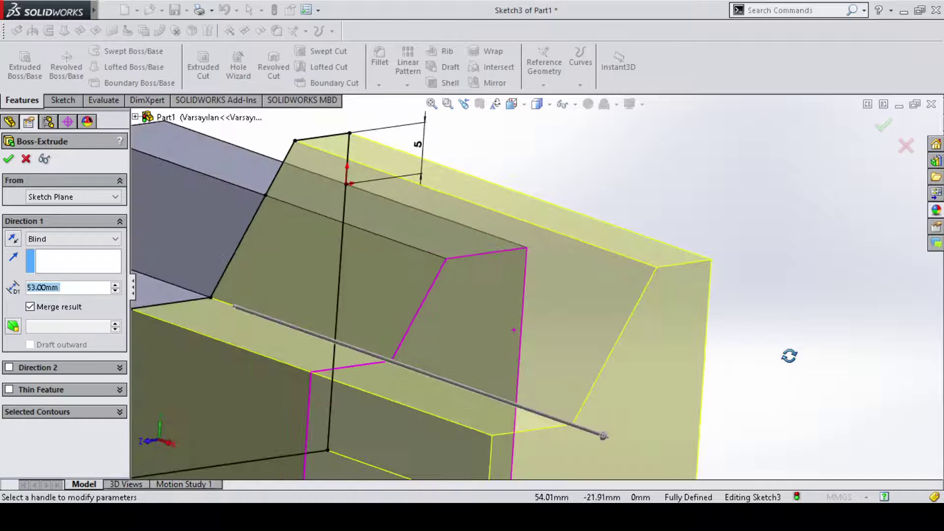
pyautogui.moveTo(744, 322); pyautogui.dragTo(787, 355, button='middle')
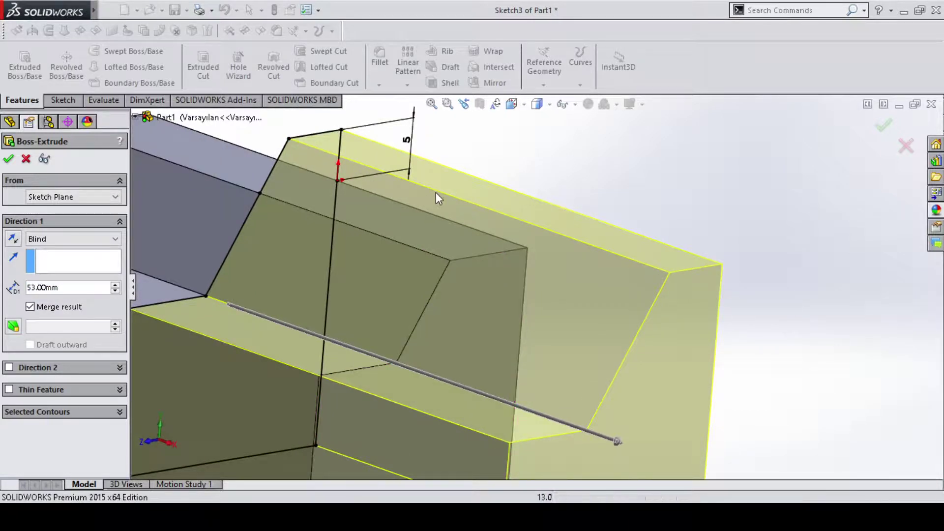
pyautogui.press('Escape')
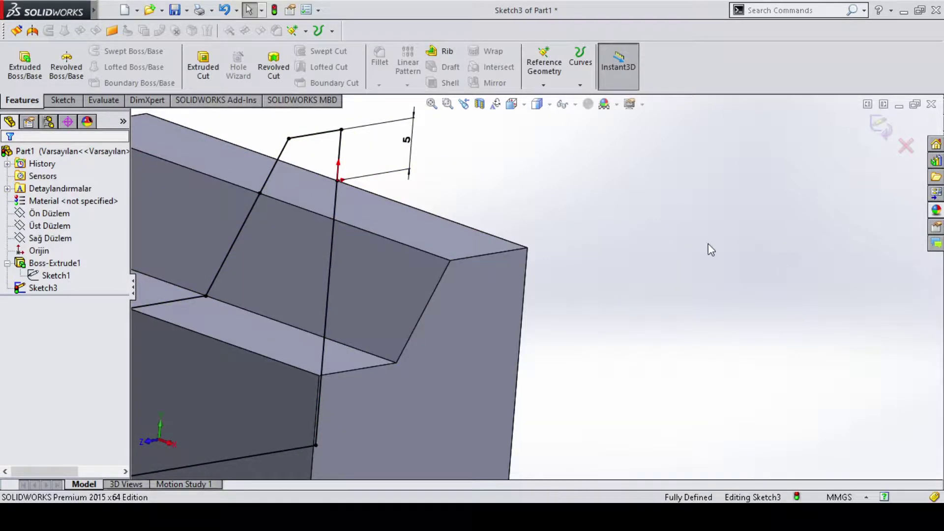
pyautogui.scroll(2, 689, 241)
pyautogui.scroll(2, 688, 236)
pyautogui.moveTo(710, 238); pyautogui.dragTo(639, 236, button='middle')
# Select Sketch3 in the Right view, abandon a stray line, and restart Extruded Boss/Base.
pyautogui.click(43, 288)
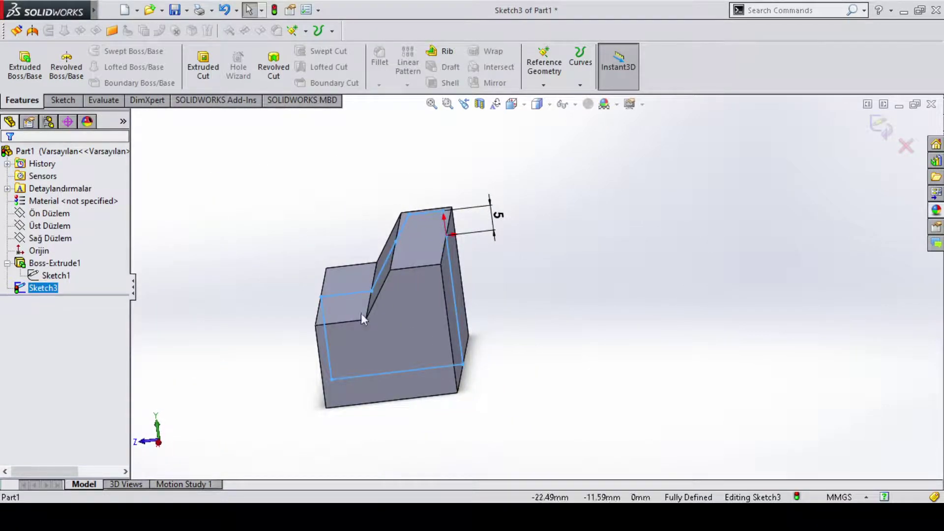
pyautogui.hotkey('ctrl', '4')
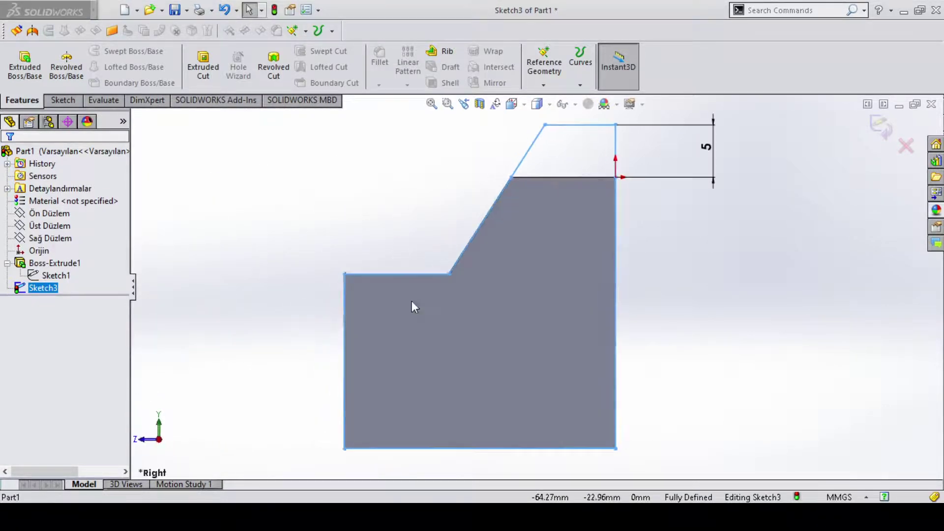
pyautogui.click(63, 101)
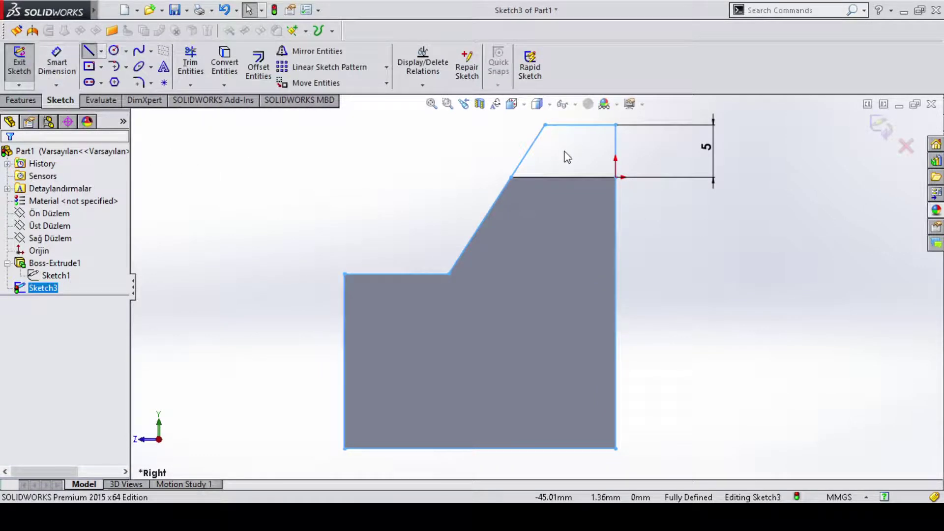
pyautogui.click(616, 177)
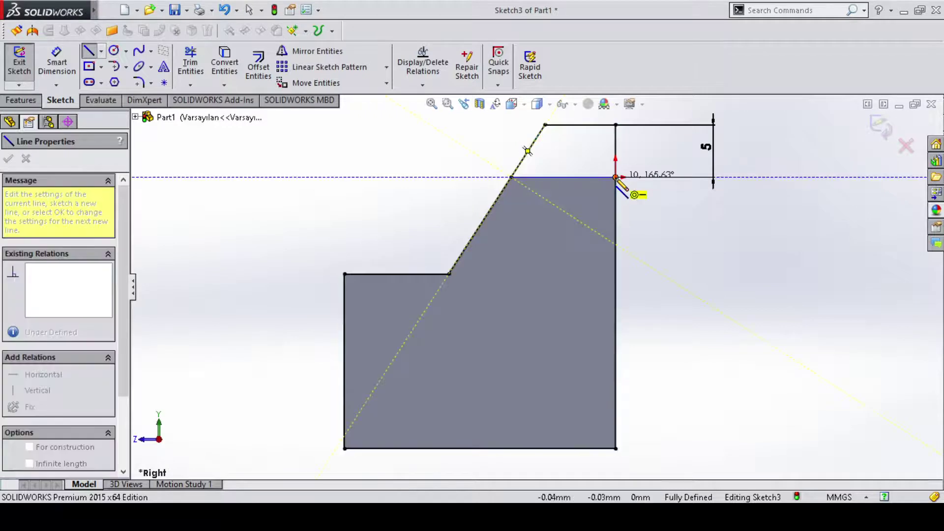
pyautogui.press('Escape')
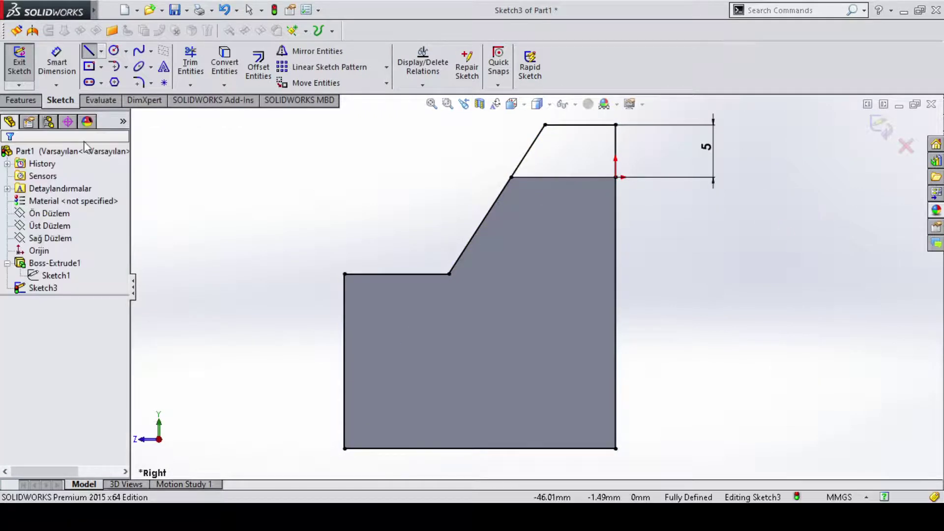
pyautogui.click(34, 100)
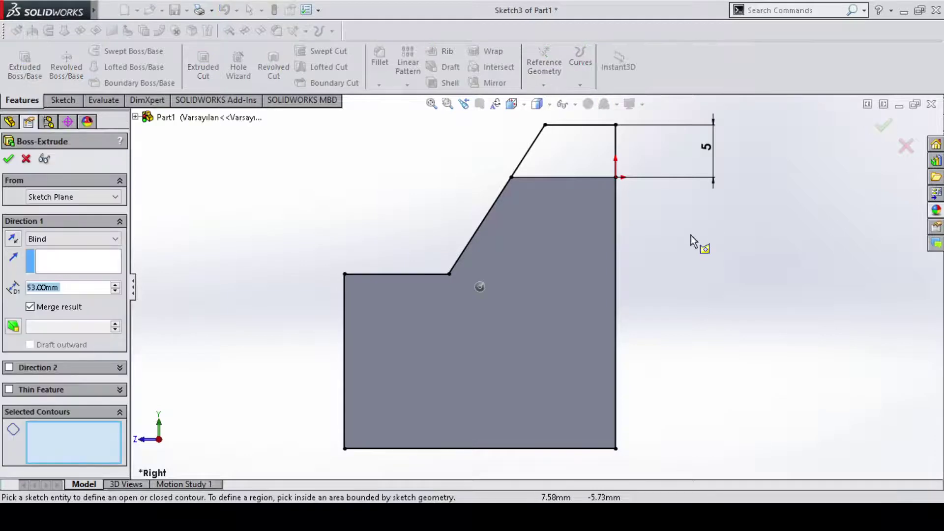
# Extrude Sketch3's upper sloped region as a 31 mm Mid Plane boss merged onto the block.
pyautogui.click(573, 147)
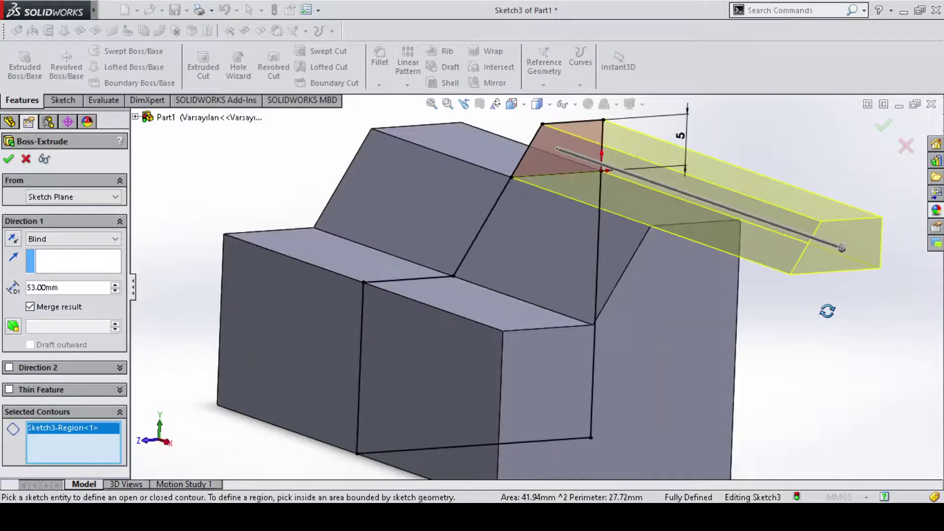
pyautogui.click(63, 245)
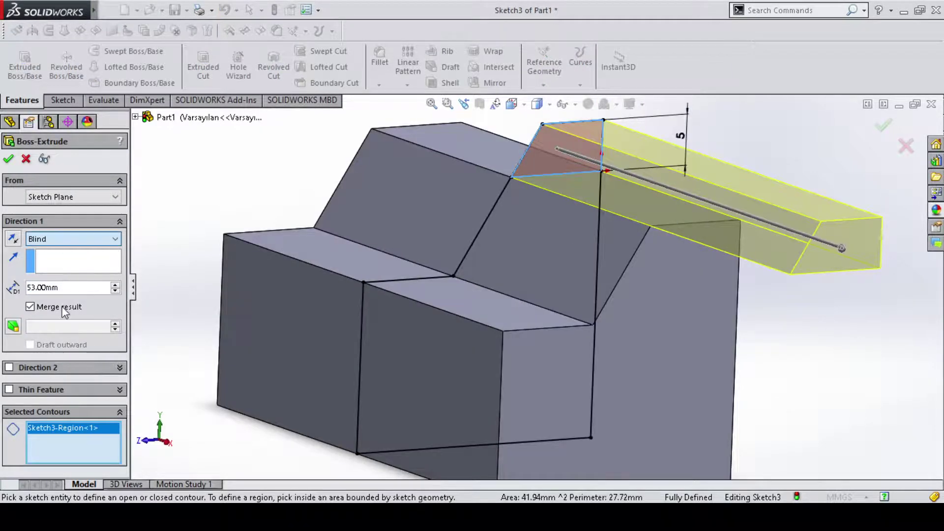
pyautogui.click(63, 306)
pyautogui.write('31')
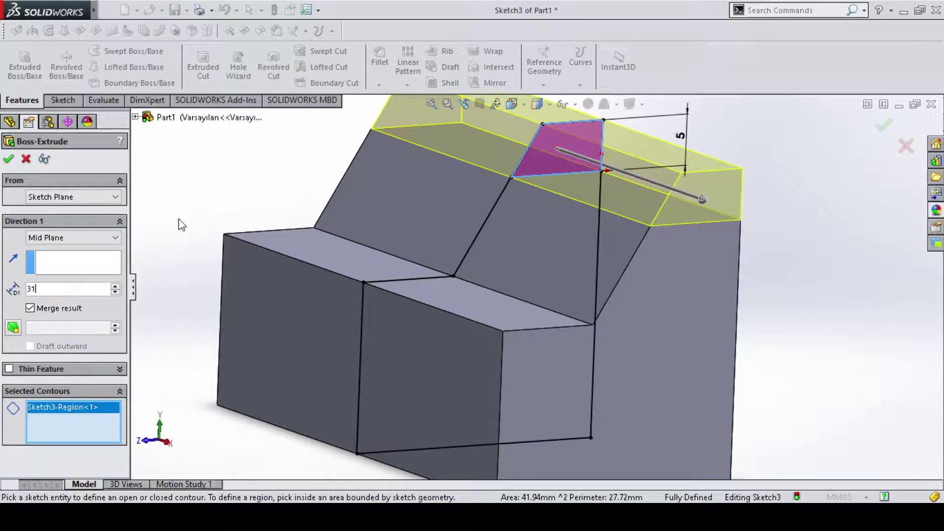
pyautogui.press('Return')
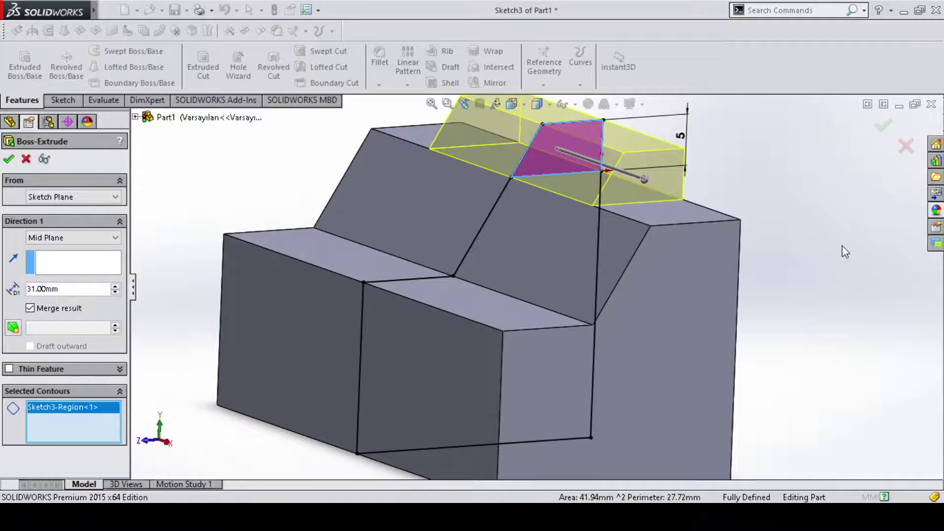
pyautogui.press('Return')
pyautogui.press('f')
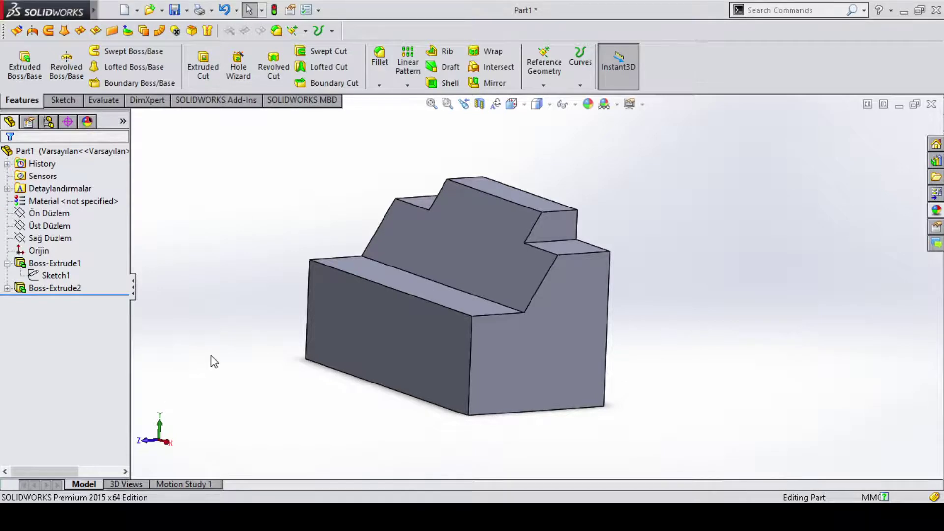
# Select the Right Plane (Sağ Düzlem) and turn the view Normal To it.
pyautogui.click(55, 226)
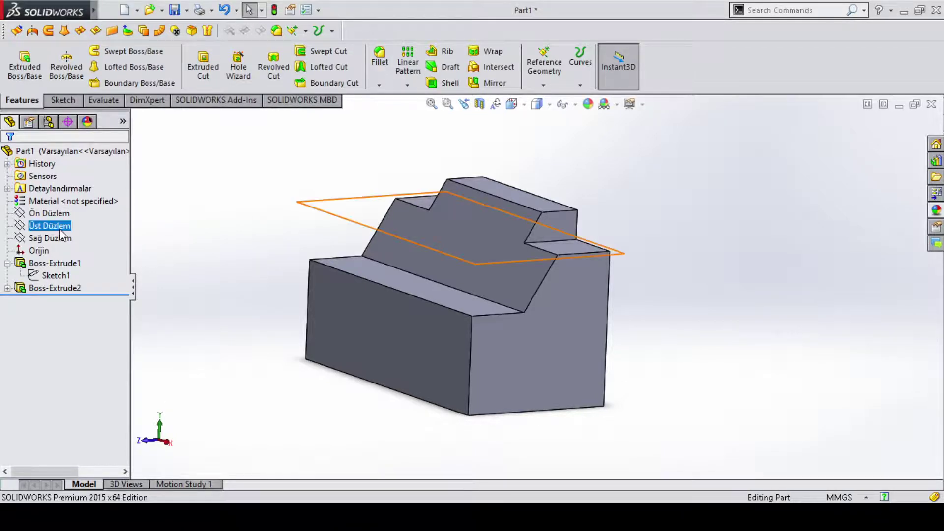
pyautogui.click(52, 238)
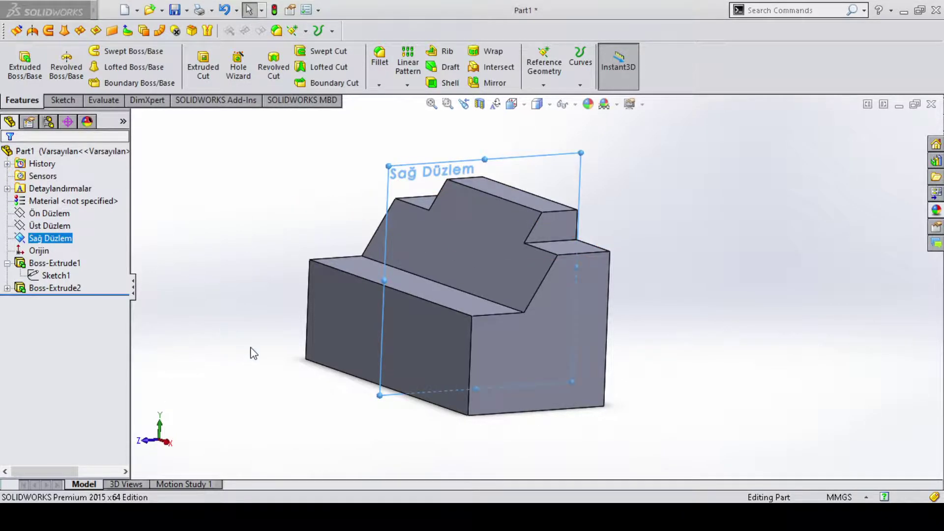
pyautogui.hotkey('ctrl', '8')
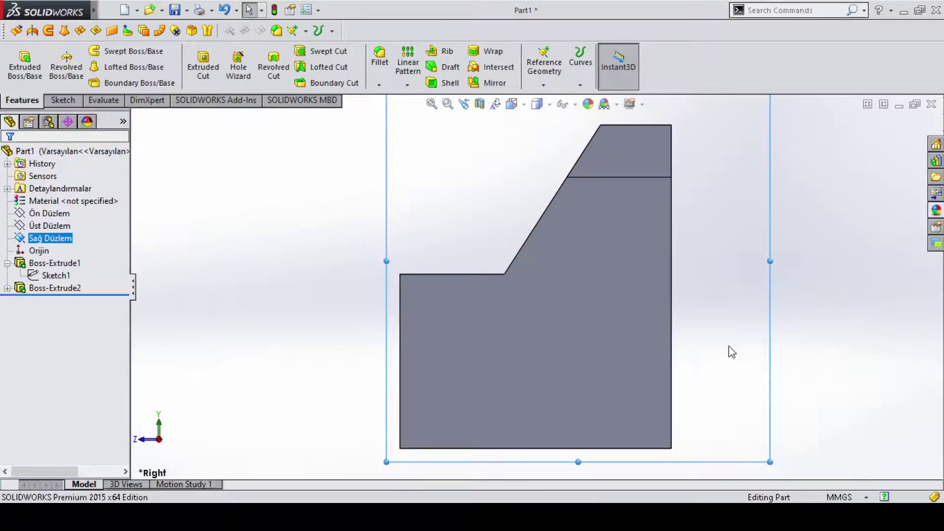
# Start Sketch4 on the Right plane with a diagonal from the step's inner corner to the bottom-left corner.
pyautogui.click(60, 101)
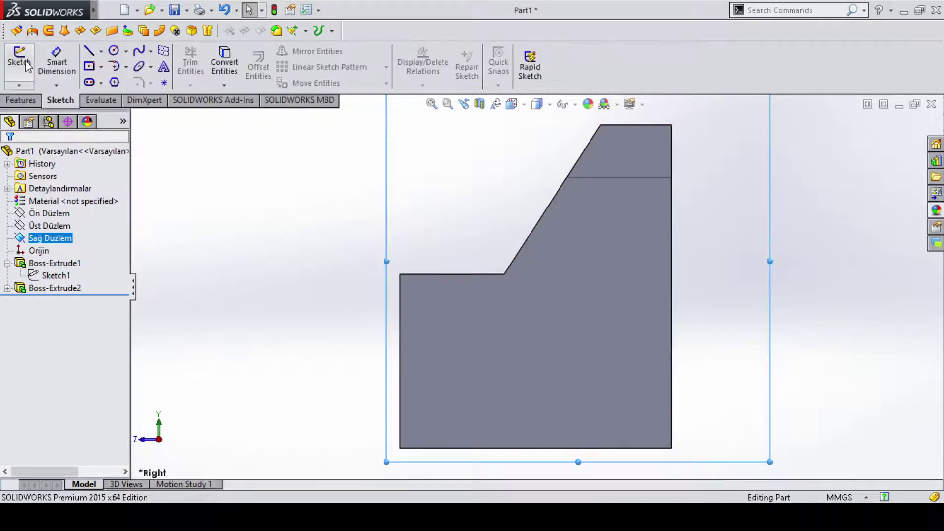
pyautogui.click(20, 61)
pyautogui.click(89, 54)
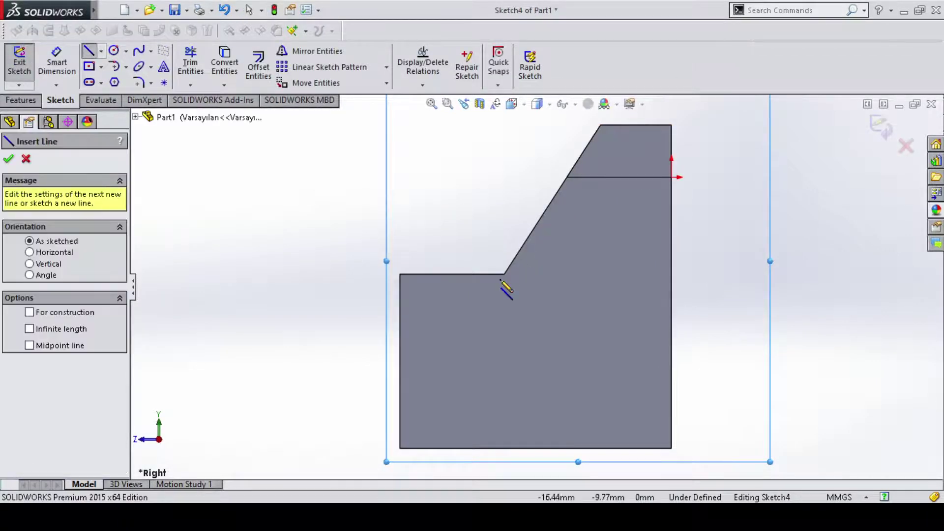
pyautogui.click(504, 274)
pyautogui.click(400, 449)
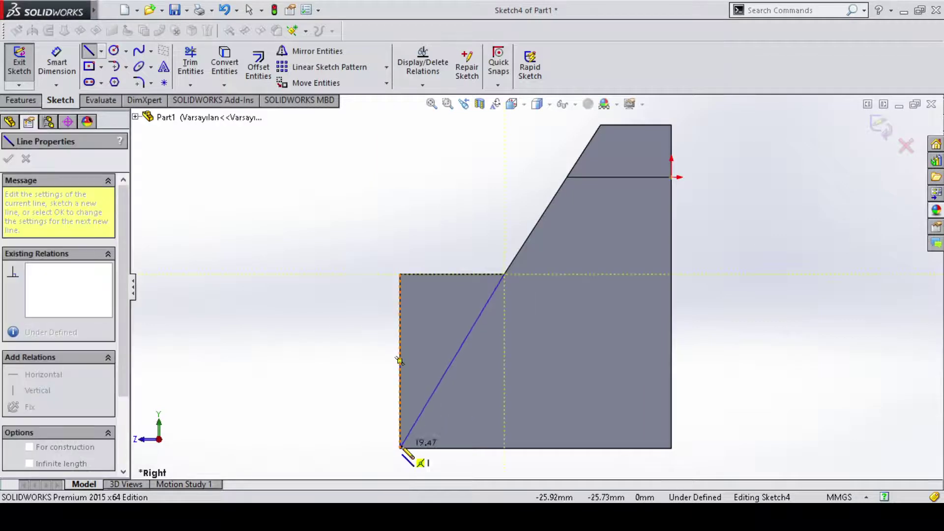
pyautogui.press('Escape')
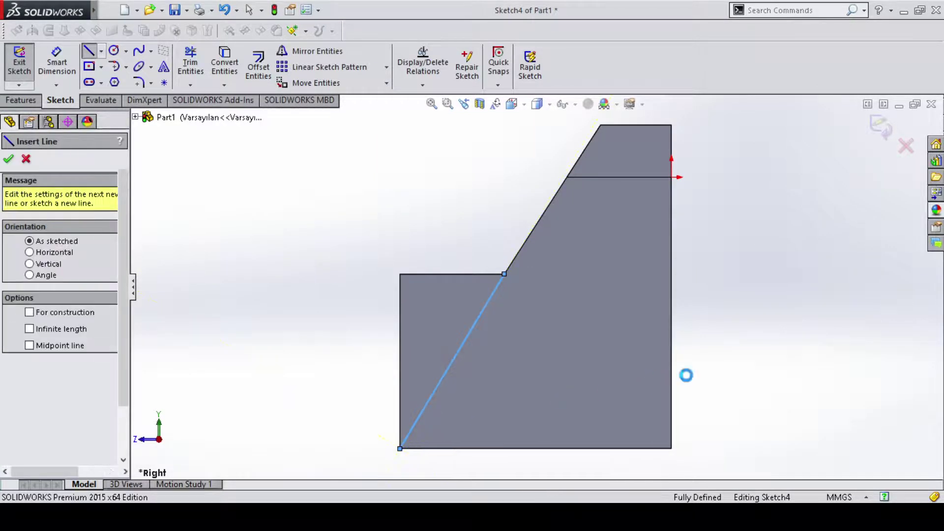
pyautogui.press('Escape')
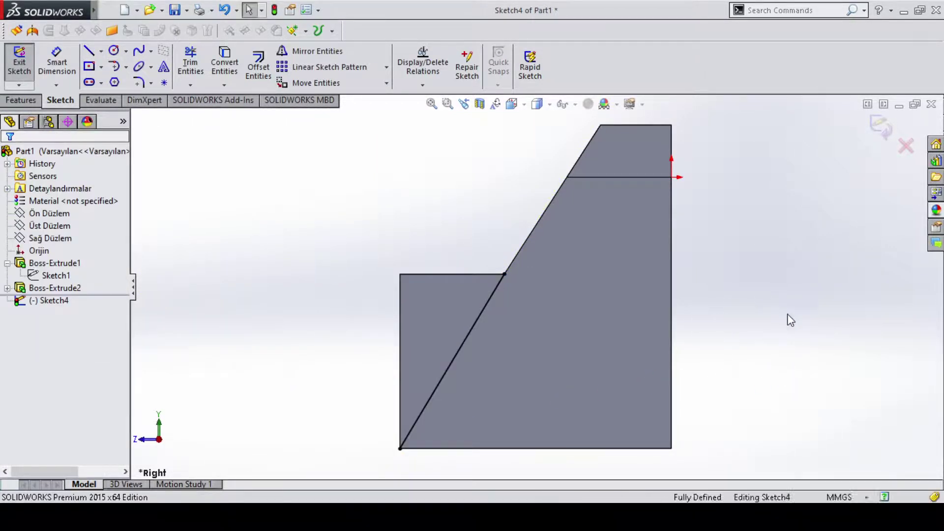
pyautogui.moveTo(788, 320)
pyautogui.mouseDown(button='middle')
pyautogui.moveTo(814, 335)
pyautogui.moveTo(750, 291)
pyautogui.mouseUp(button='middle')
pyautogui.hotkey('ctrl', '4')
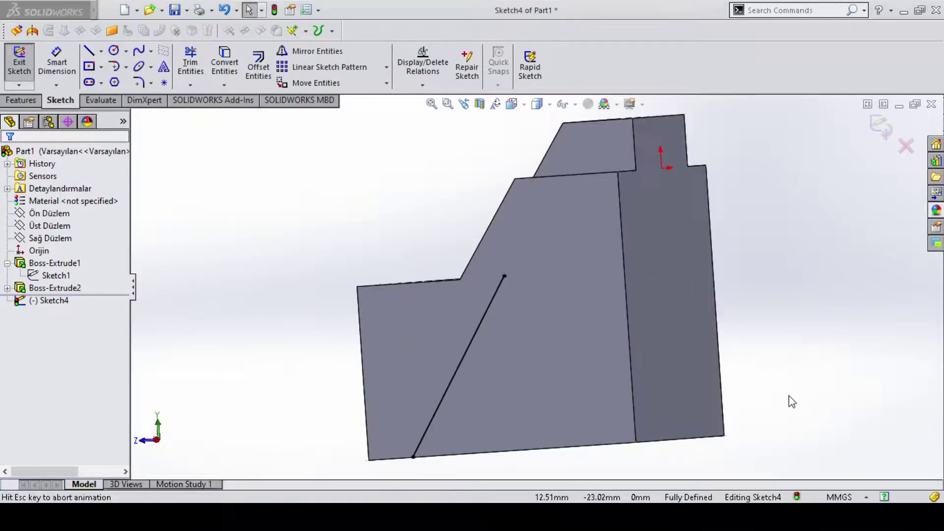
# Add a horizontal and a vertical line to close the triangular corner region.
pyautogui.click(49, 301)
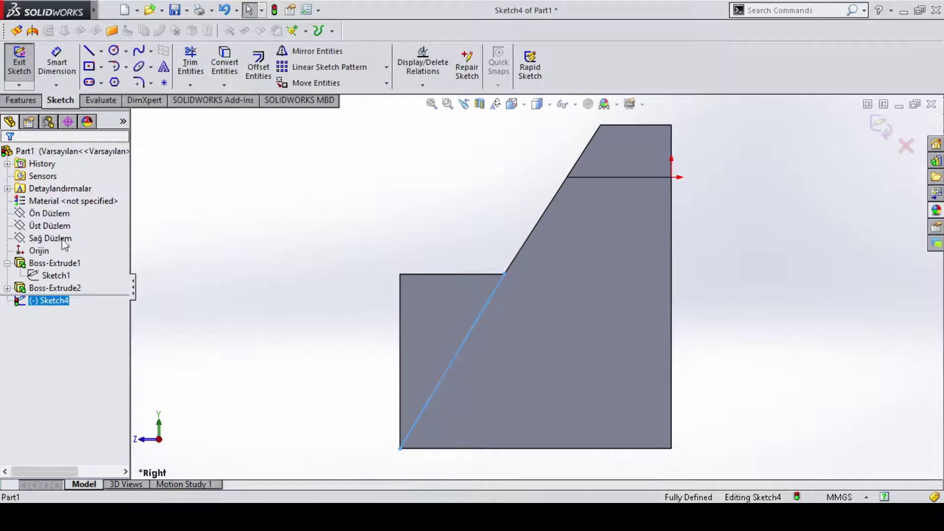
pyautogui.press('l')
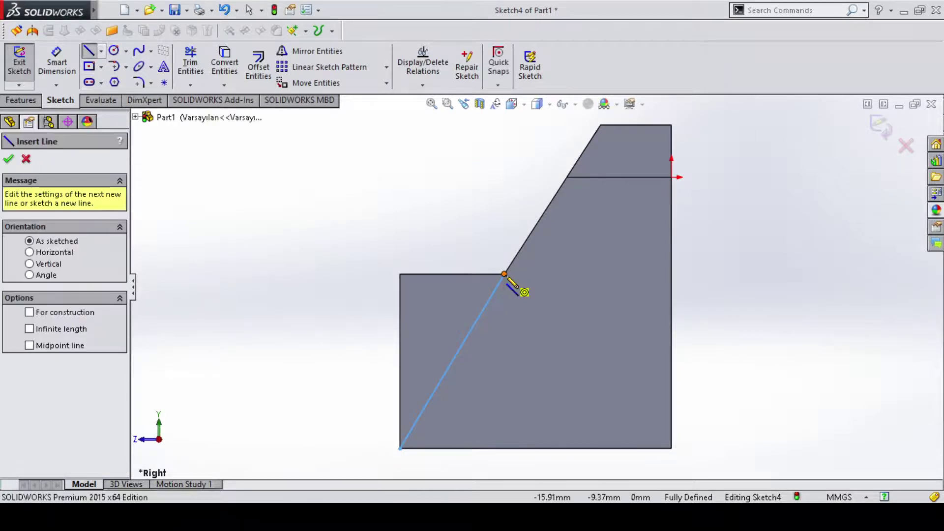
pyautogui.click(504, 274)
pyautogui.click(400, 274)
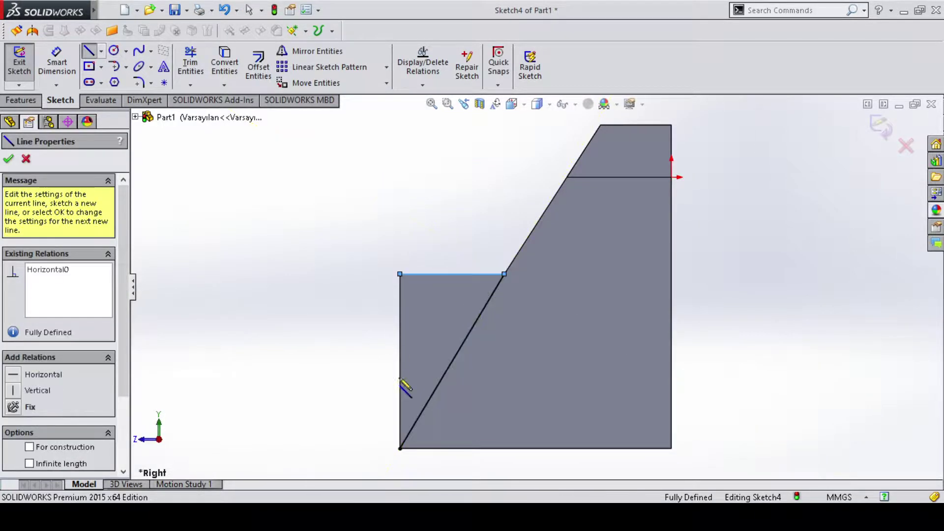
pyautogui.click(401, 449)
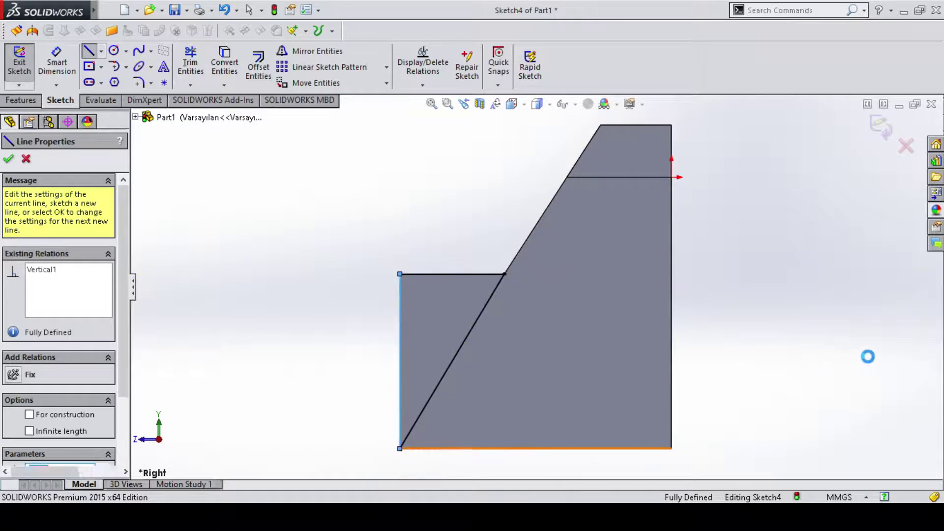
pyautogui.press('Escape')
# Cut-extrude Sketch4's triangle through the block with a 39 mm Mid Plane depth.
pyautogui.click(21, 100)
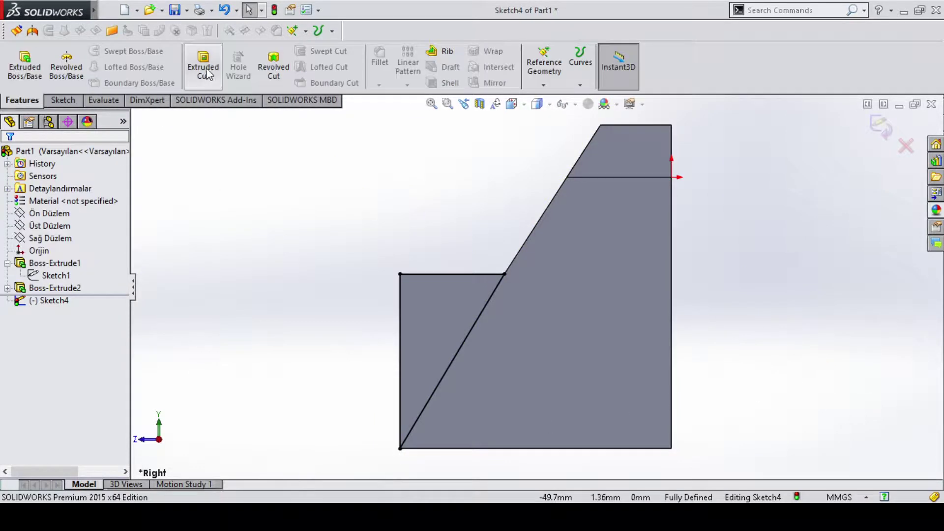
pyautogui.click(203, 69)
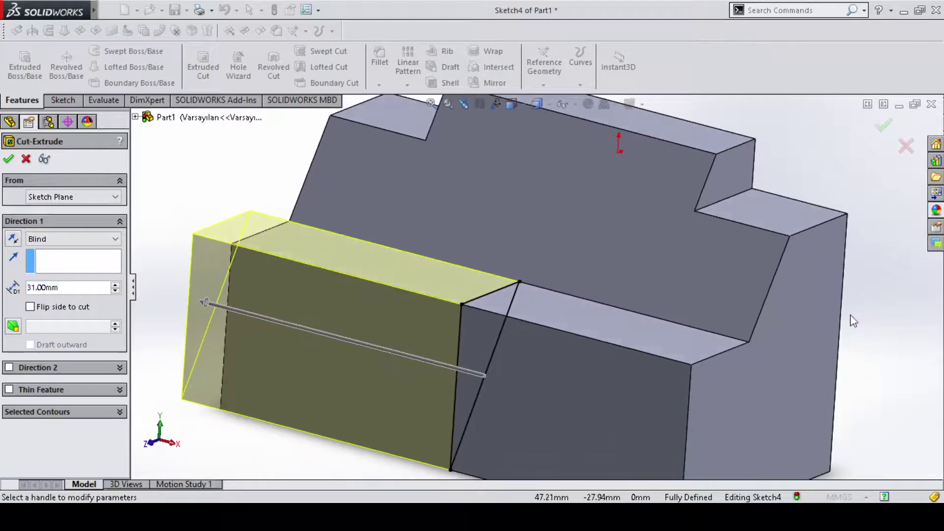
pyautogui.click(62, 324)
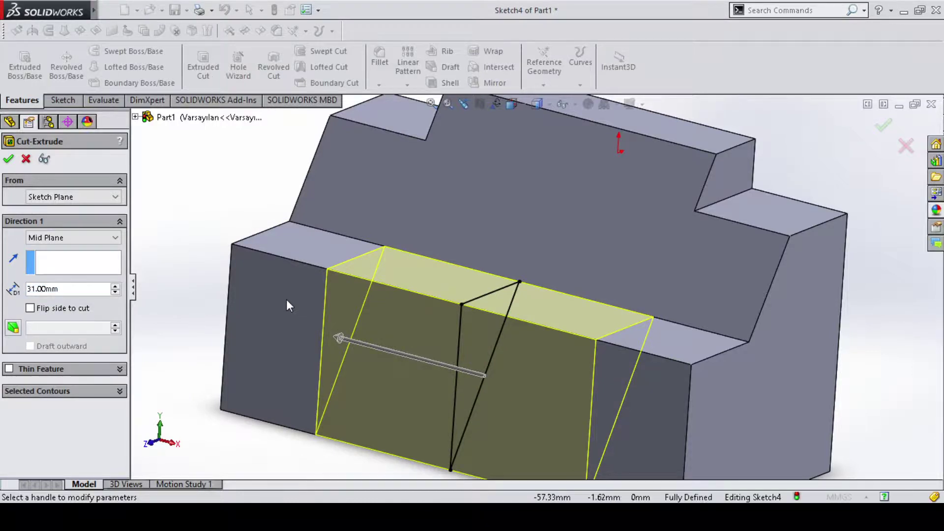
pyautogui.write('39')
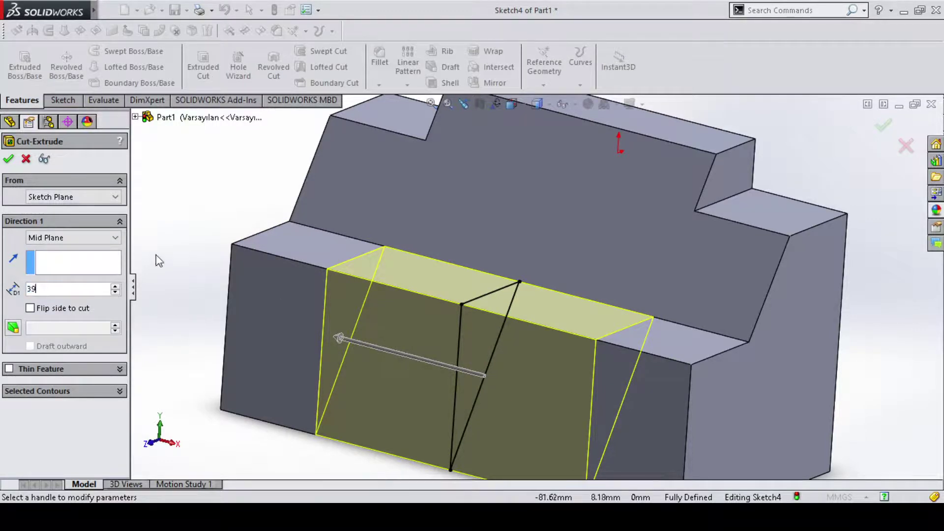
pyautogui.press('Return')
pyautogui.click(11, 158)
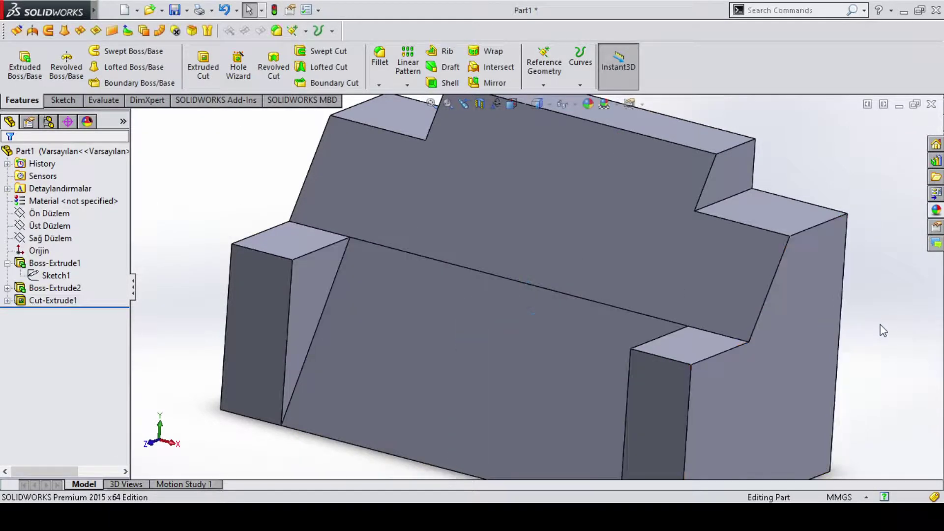
# Orbit to the block's large flat face, select it, and view it Normal To.
pyautogui.press('f')
pyautogui.moveTo(837, 316)
pyautogui.mouseDown(button='middle')
pyautogui.moveTo(856, 331)
pyautogui.moveTo(866, 325)
pyautogui.moveTo(858, 337)
pyautogui.mouseUp(button='middle')
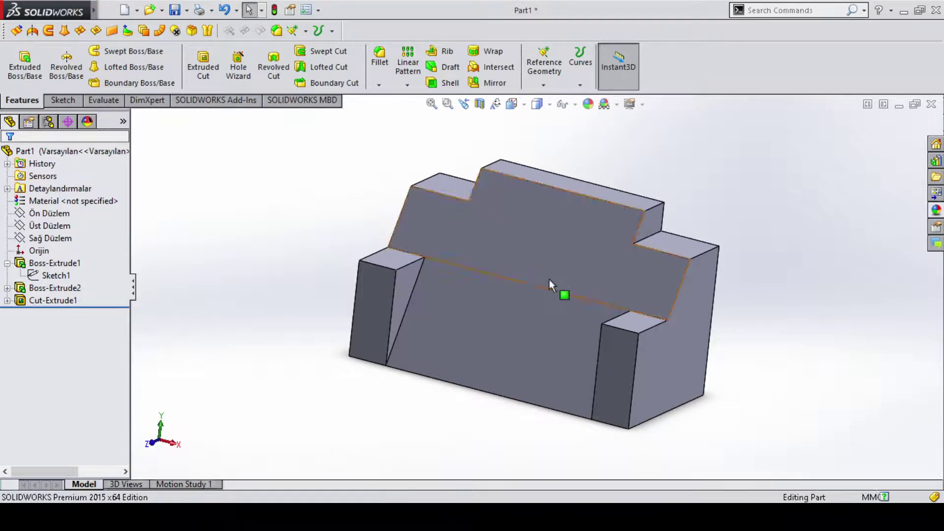
pyautogui.moveTo(785, 283); pyautogui.dragTo(598, 288, button='middle')
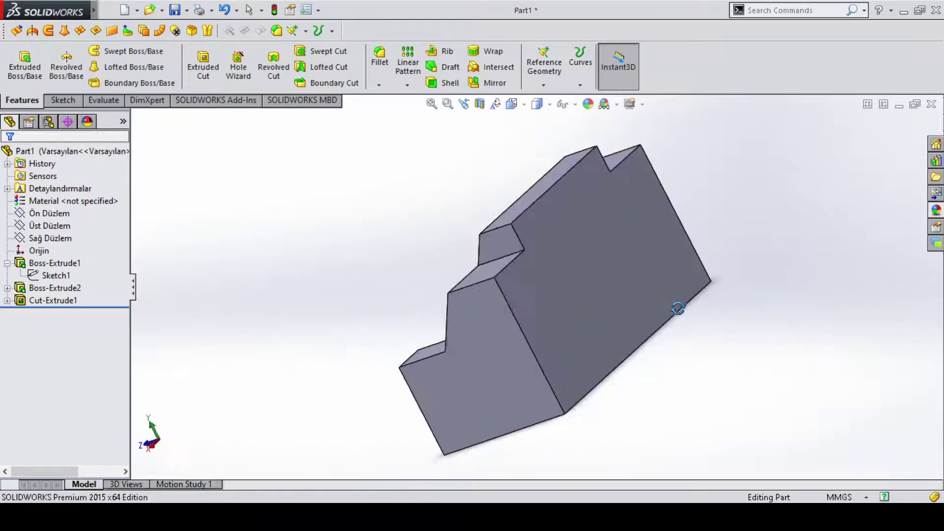
pyautogui.click(598, 288)
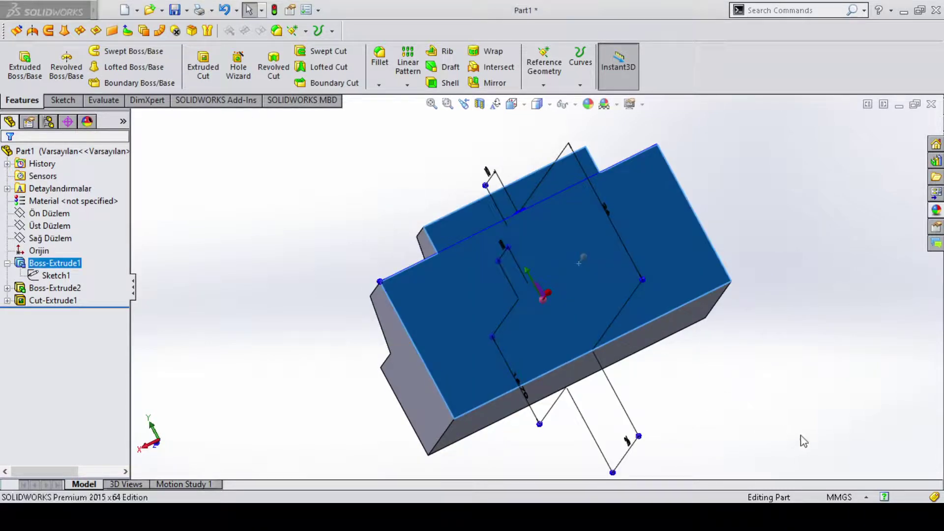
pyautogui.hotkey('ctrl', '8')
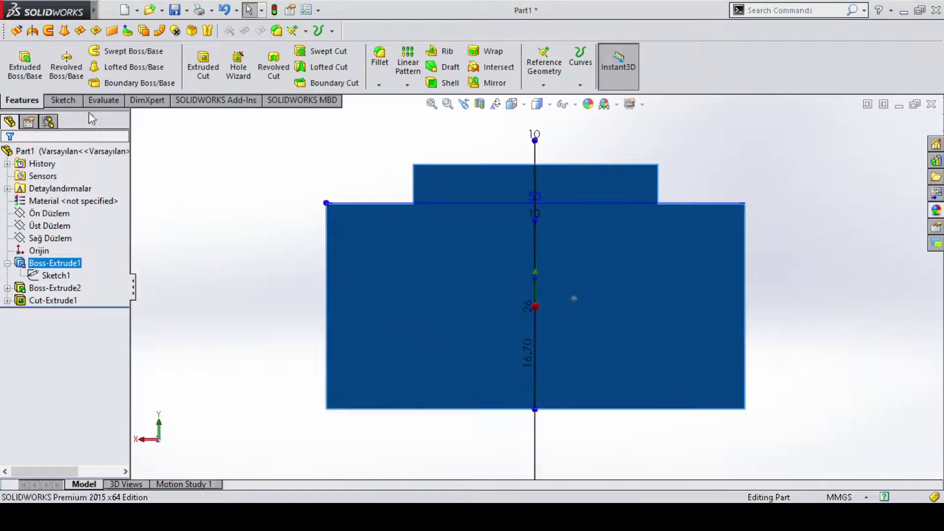
pyautogui.click(70, 96)
# Draw a center rectangle on the face, centred below the origin.
pyautogui.click(19, 58)
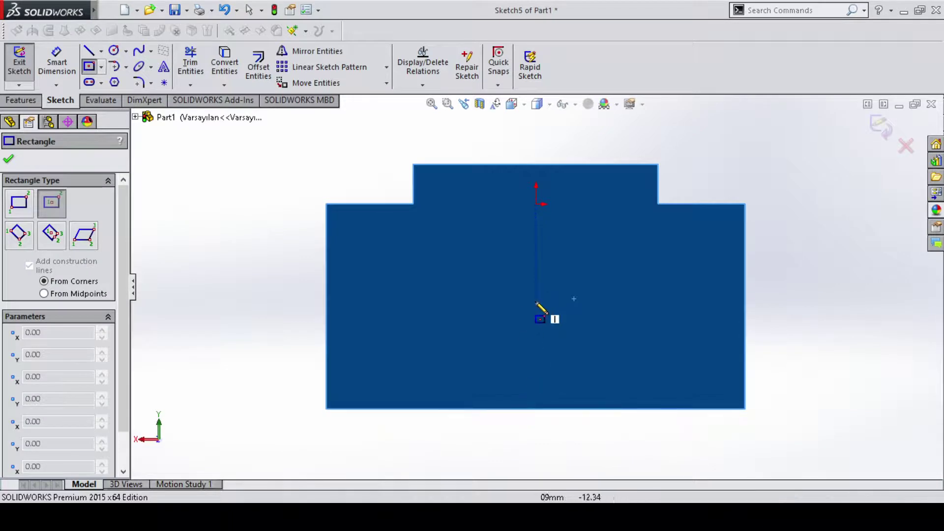
pyautogui.click(536, 296)
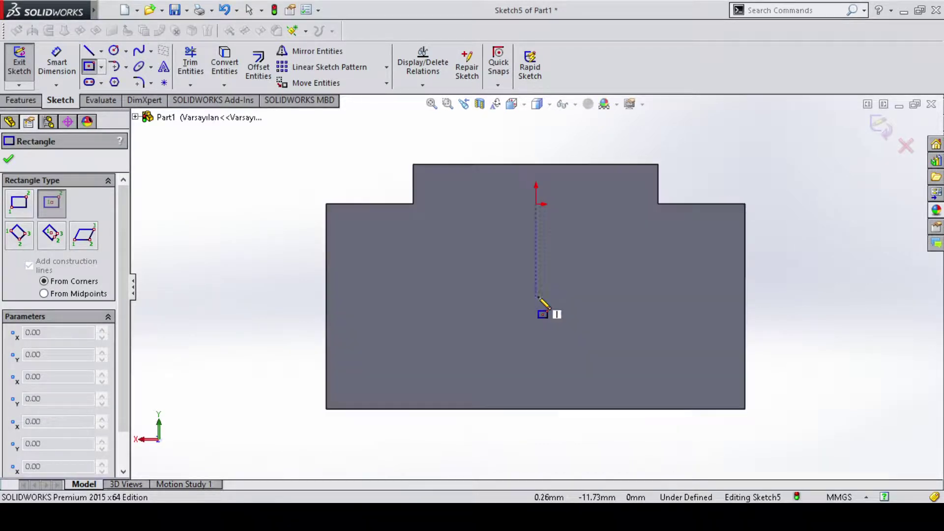
pyautogui.click(623, 360)
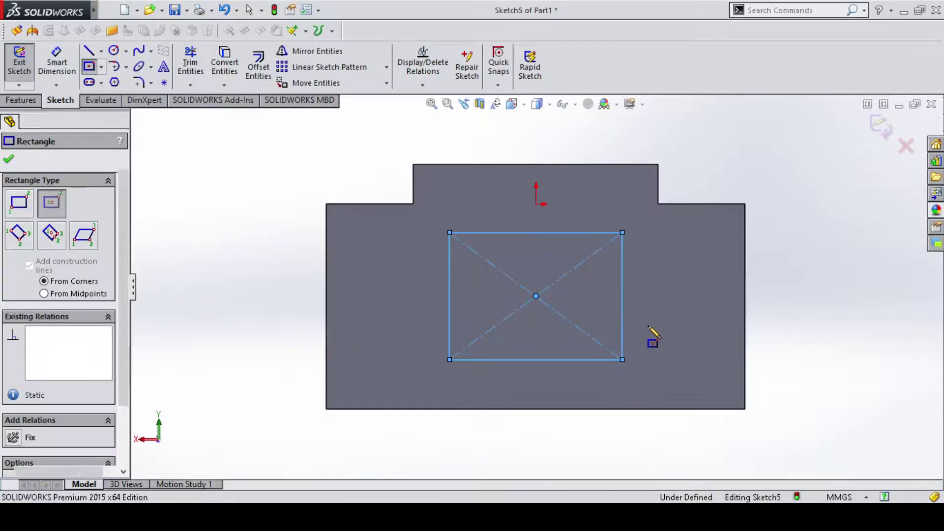
pyautogui.press('Escape')
# Dimension the rectangle's height and width to 17 mm, making a square.
pyautogui.click(57, 63)
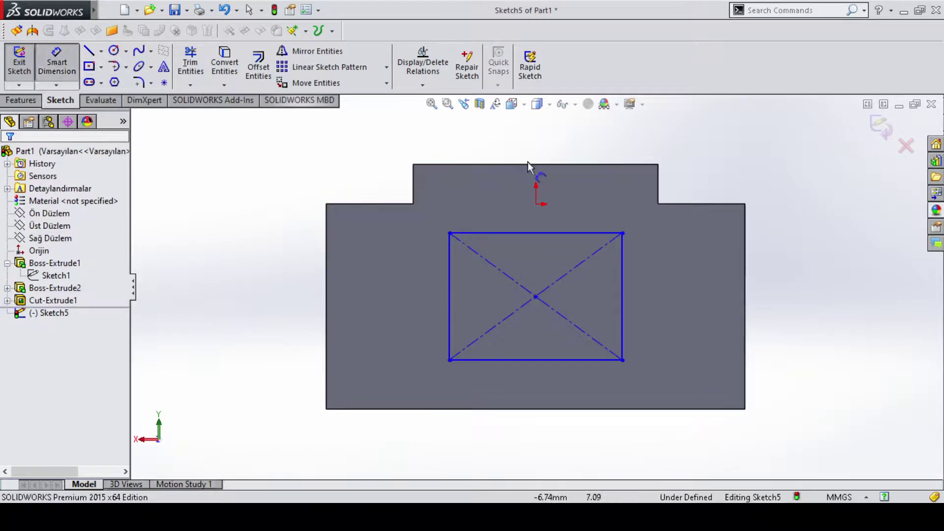
pyautogui.click(624, 293)
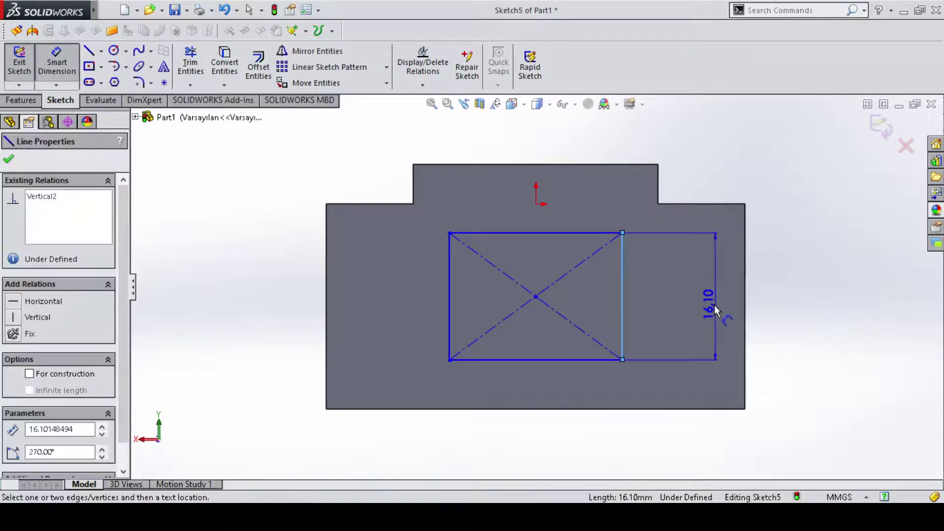
pyautogui.click(713, 303)
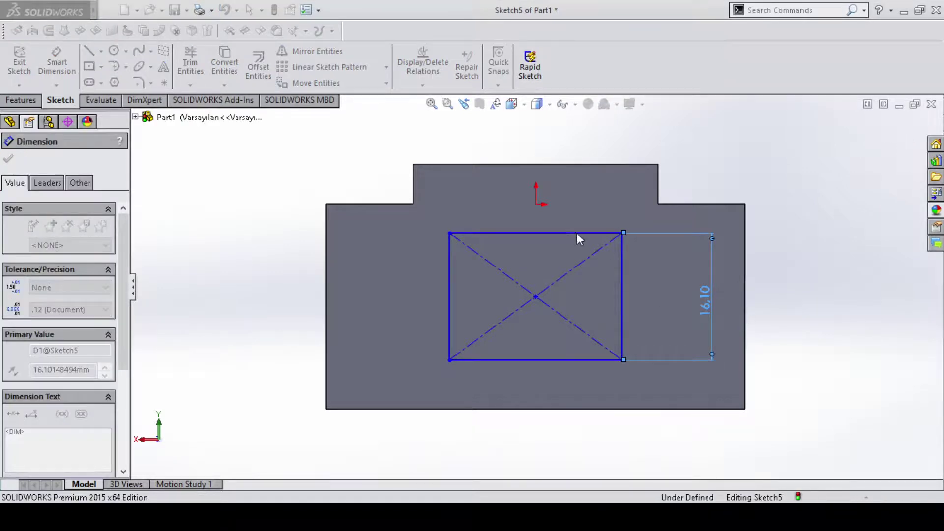
pyautogui.write('17')
pyautogui.press('Return')
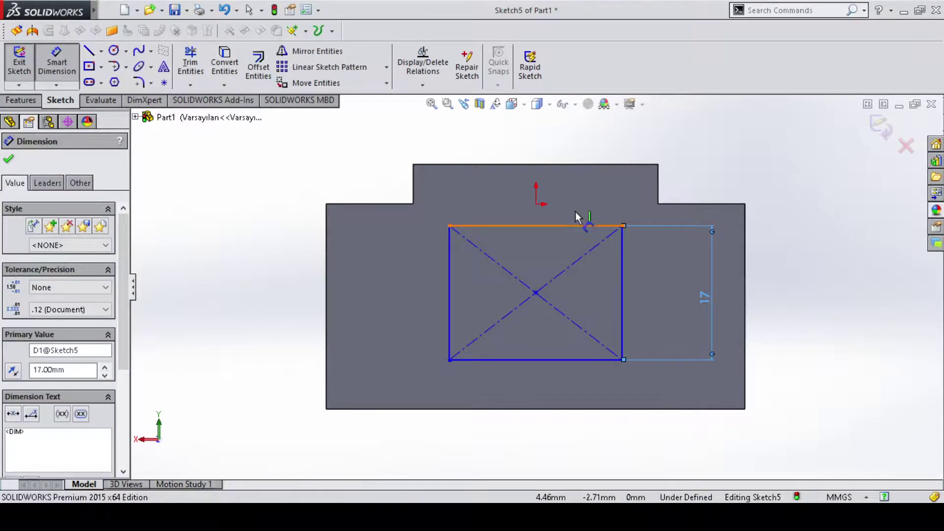
pyautogui.click(582, 186)
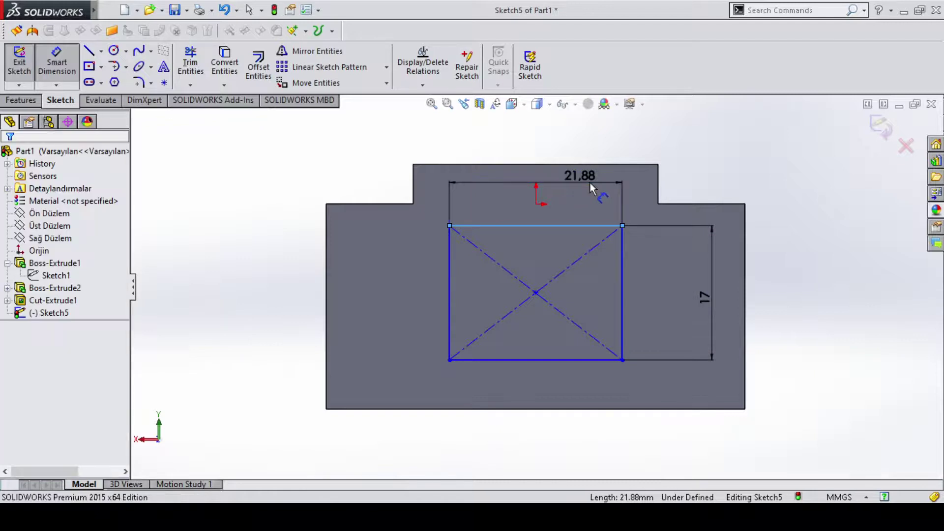
pyautogui.click(589, 182)
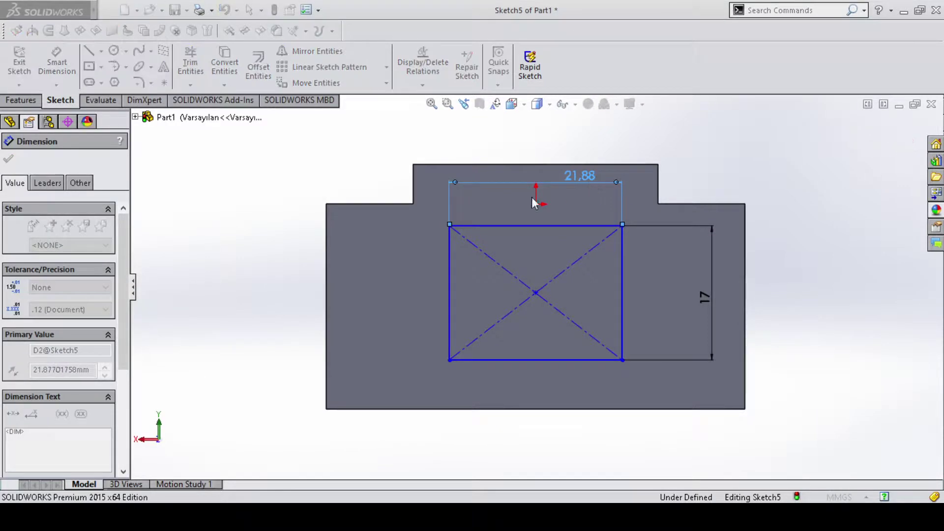
pyautogui.write('17')
pyautogui.press('Return')
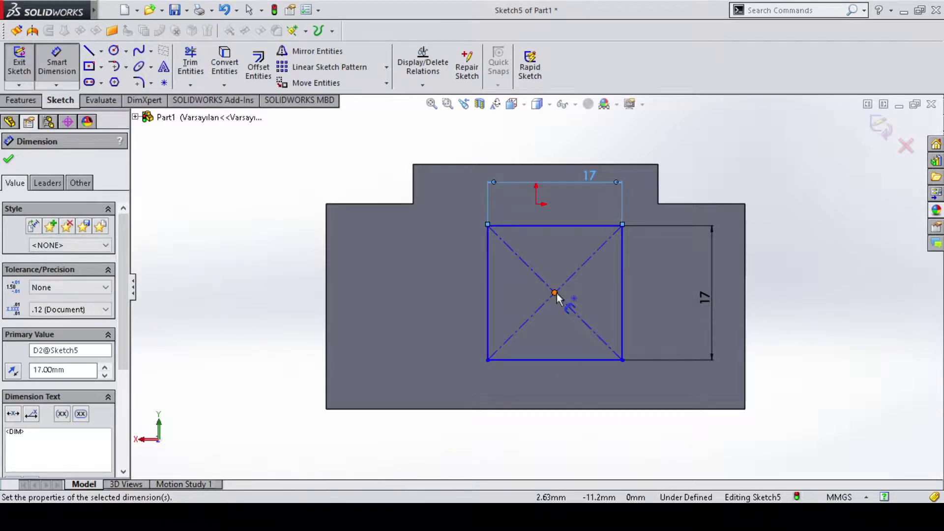
# Set the square's bottom edge 7 mm above the block's bottom edge.
pyautogui.click(548, 359)
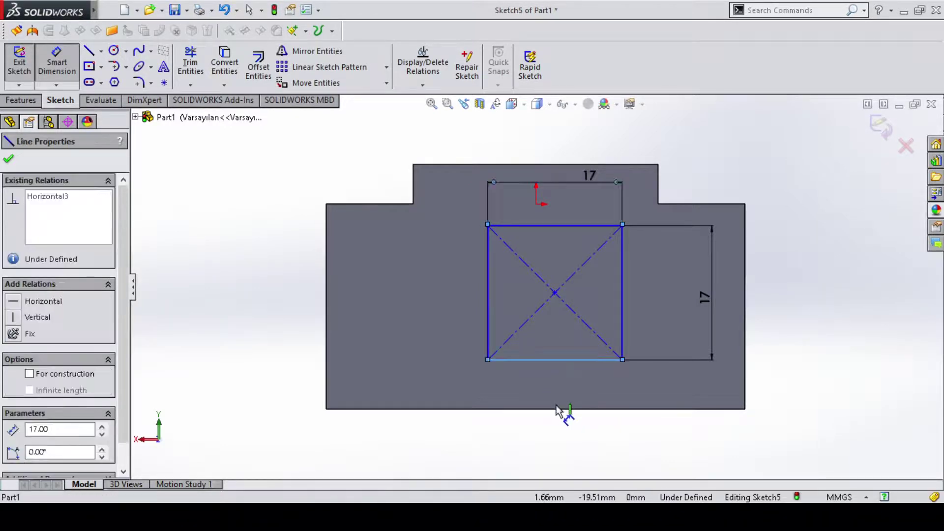
pyautogui.click(563, 408)
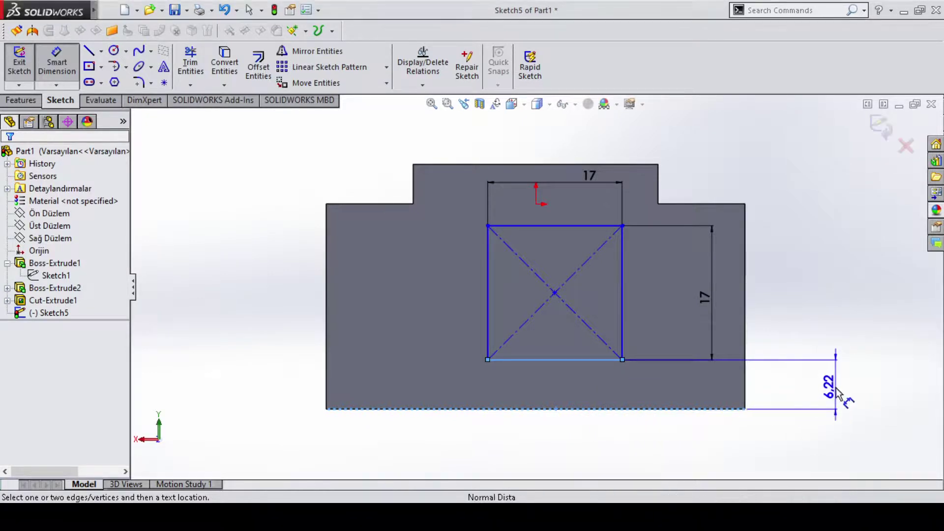
pyautogui.click(837, 391)
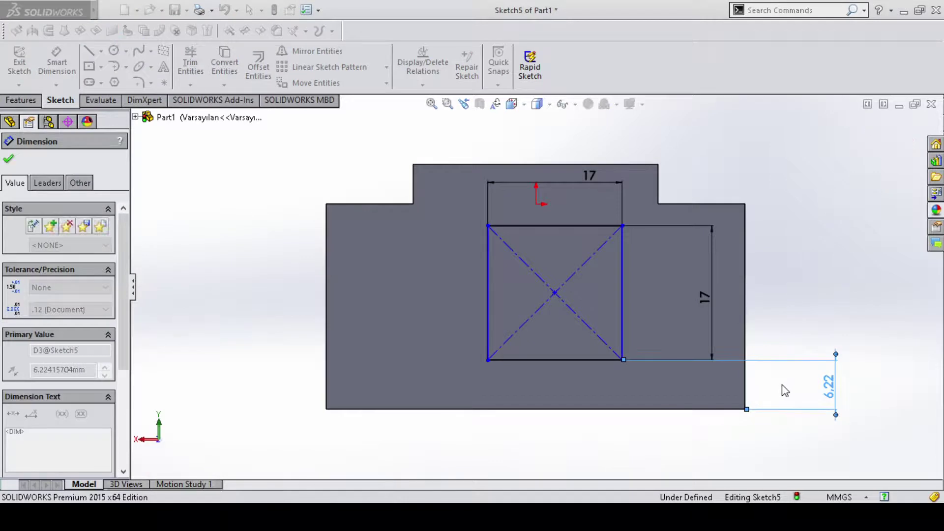
pyautogui.write('7')
pyautogui.press('Return')
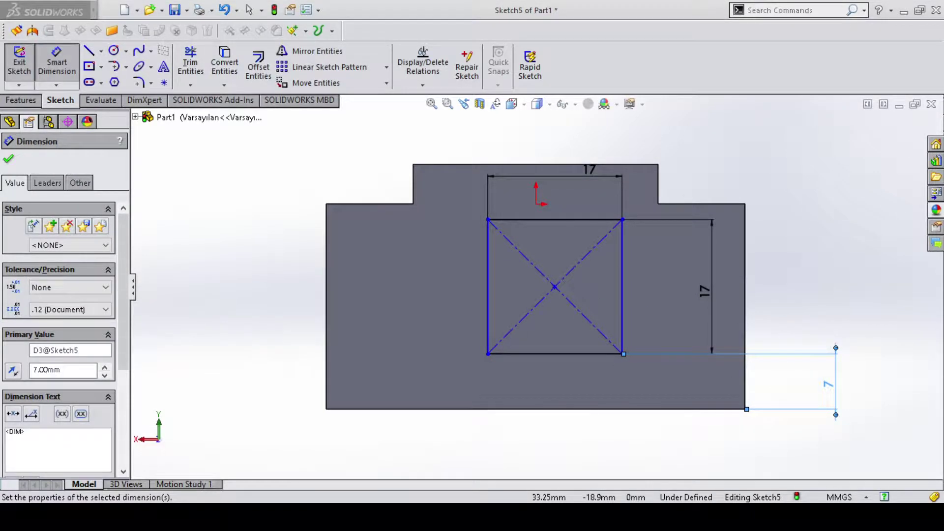
pyautogui.click(554, 286)
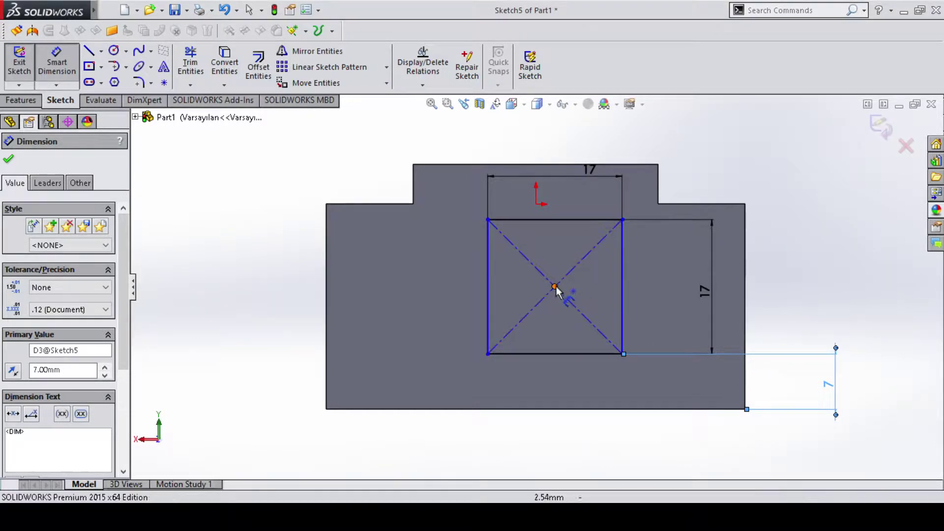
# Add an 18.50 mm horizontal dimension from the square's centre to the step's vertical edge.
pyautogui.click(413, 195)
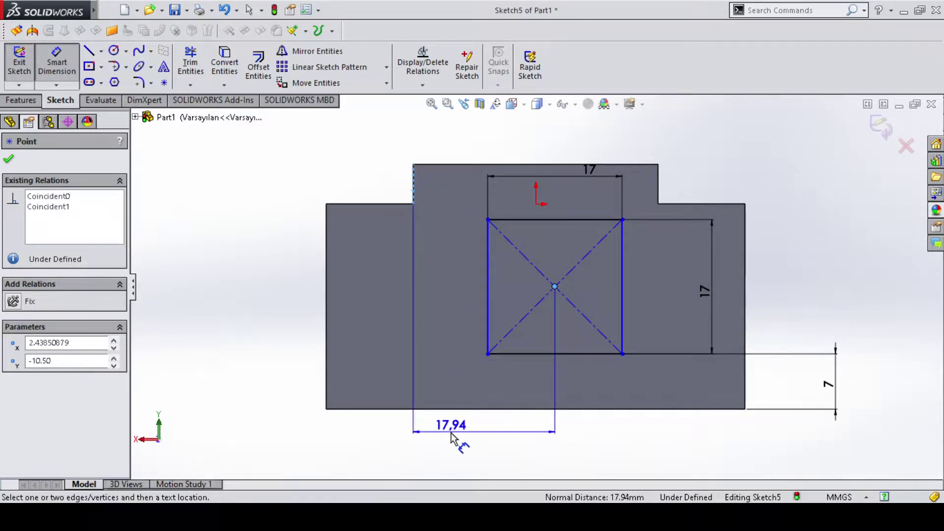
pyautogui.click(452, 437)
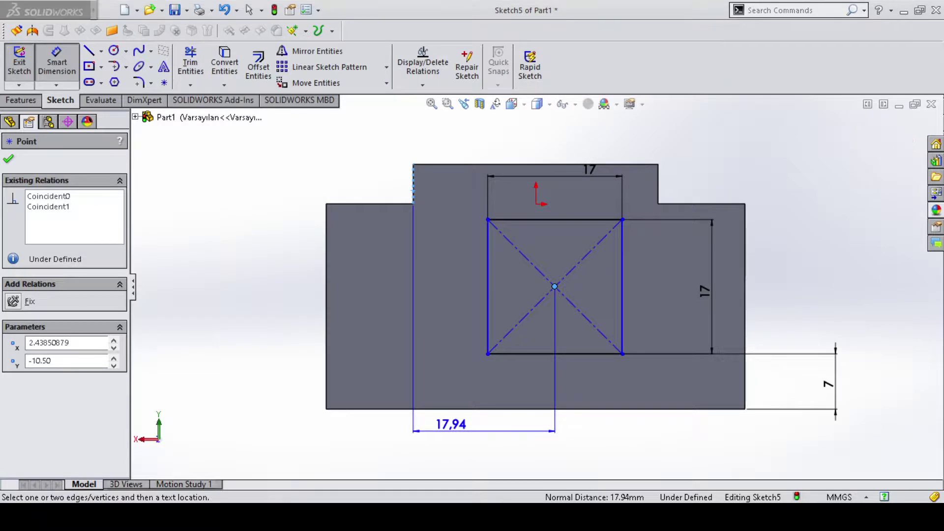
pyautogui.press('Return')
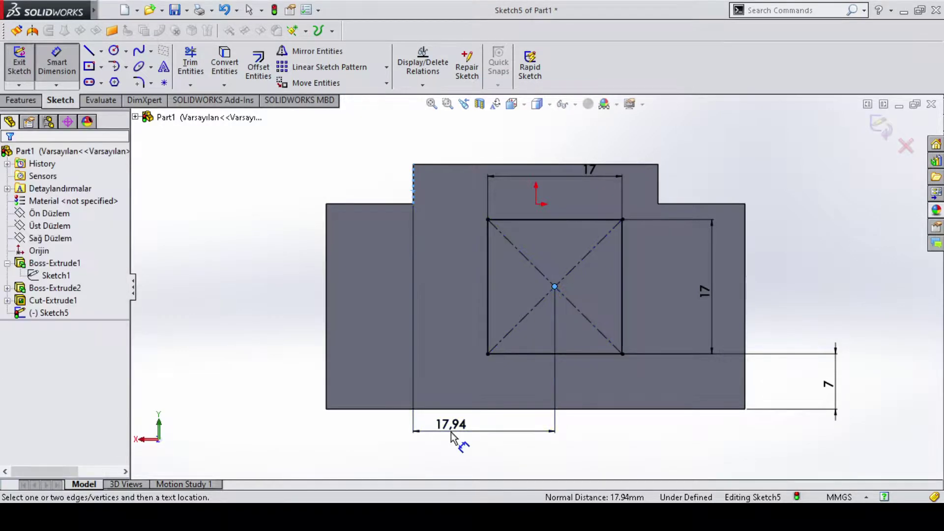
pyautogui.doubleClick(452, 436)
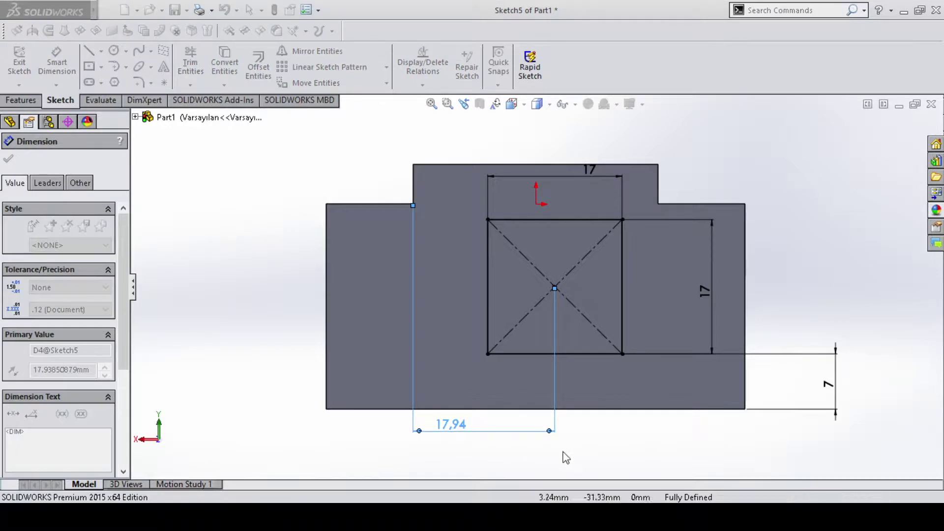
pyautogui.click(581, 461)
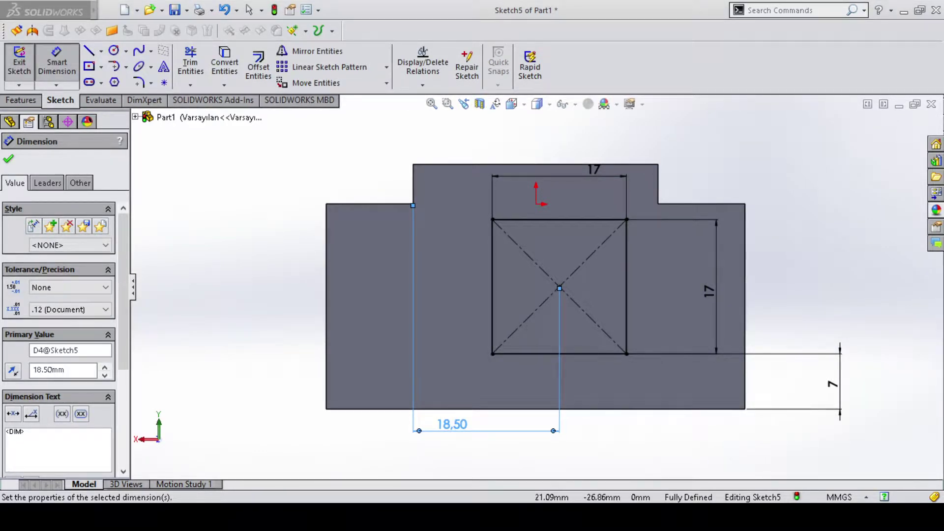
# Delete the 18.50 mm centre-locating dimension.
pyautogui.moveTo(829, 210)
pyautogui.mouseDown(button='middle')
pyautogui.moveTo(818, 252)
pyautogui.moveTo(820, 392)
pyautogui.mouseUp(button='middle')
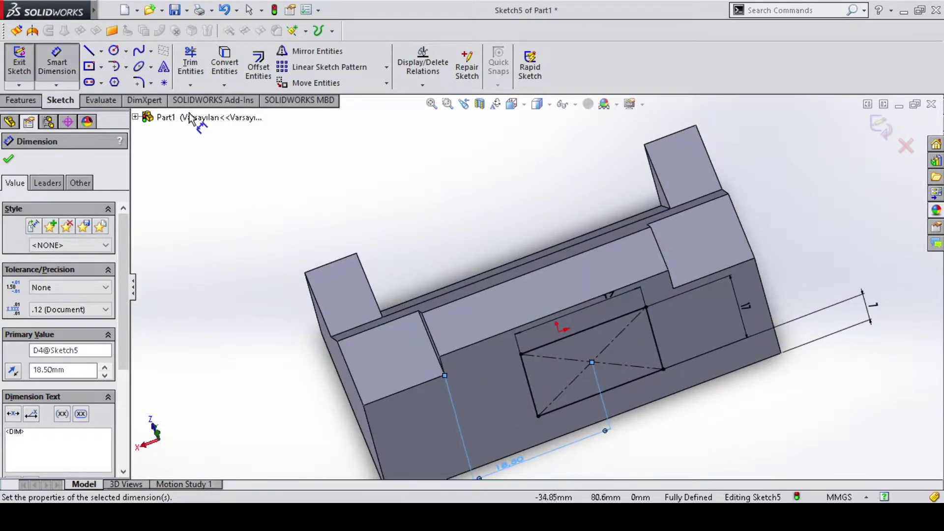
pyautogui.press('Escape')
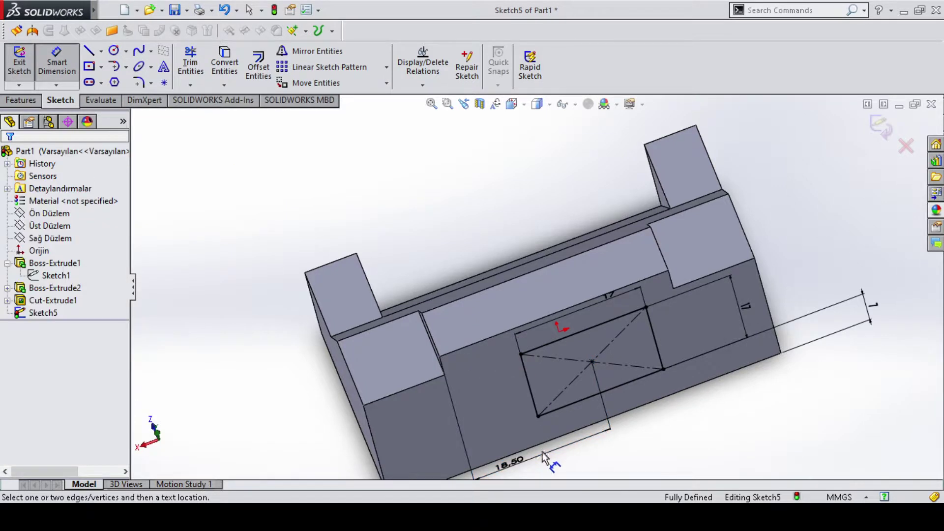
pyautogui.click(542, 457)
pyautogui.press('Delete')
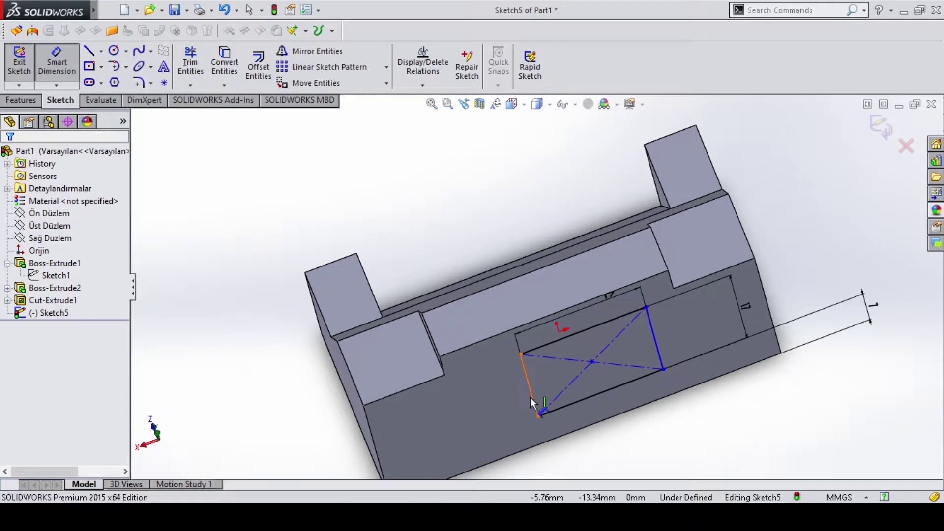
# Clear the stray dimension preview and view the sketch face-on from the Back.
pyautogui.click(395, 317)
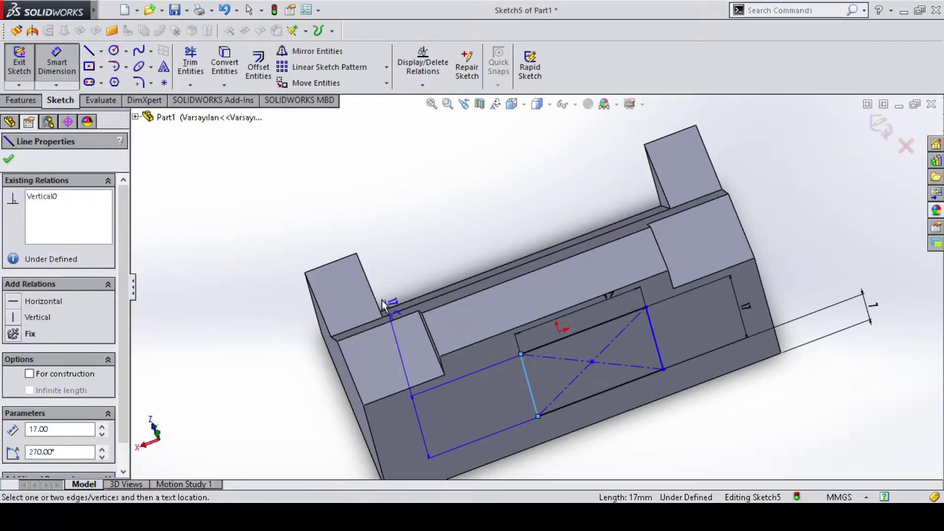
pyautogui.press('Escape')
pyautogui.click(492, 450)
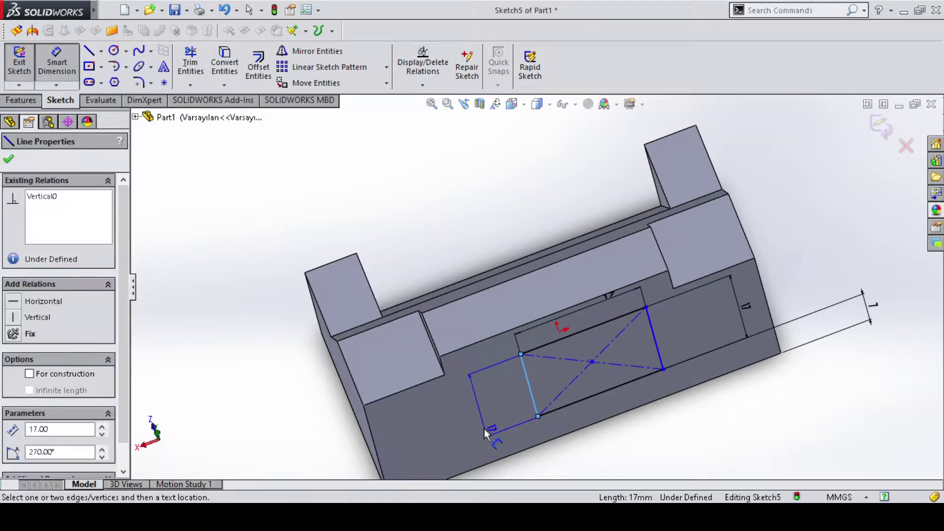
pyautogui.press('Delete')
pyautogui.press('Escape')
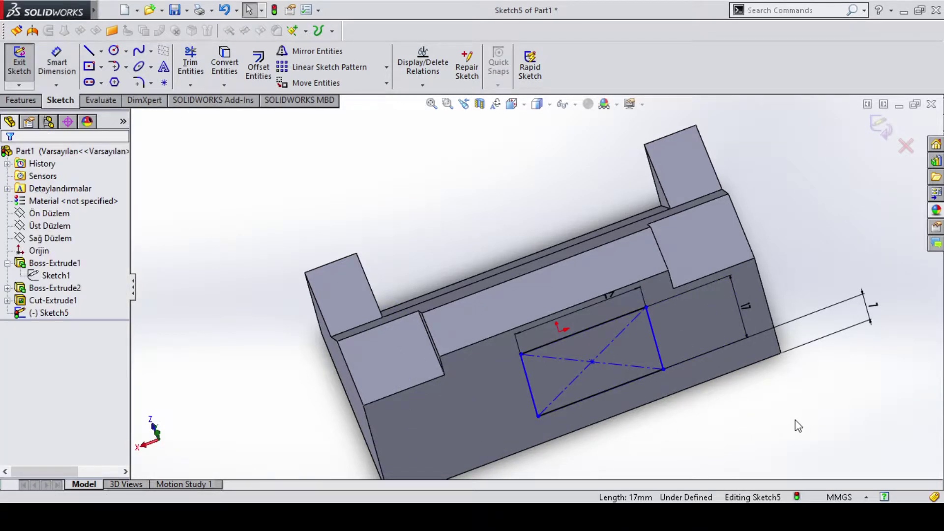
pyautogui.moveTo(798, 414)
pyautogui.mouseDown(button='middle')
pyautogui.moveTo(811, 415)
pyautogui.moveTo(803, 390)
pyautogui.mouseUp(button='middle')
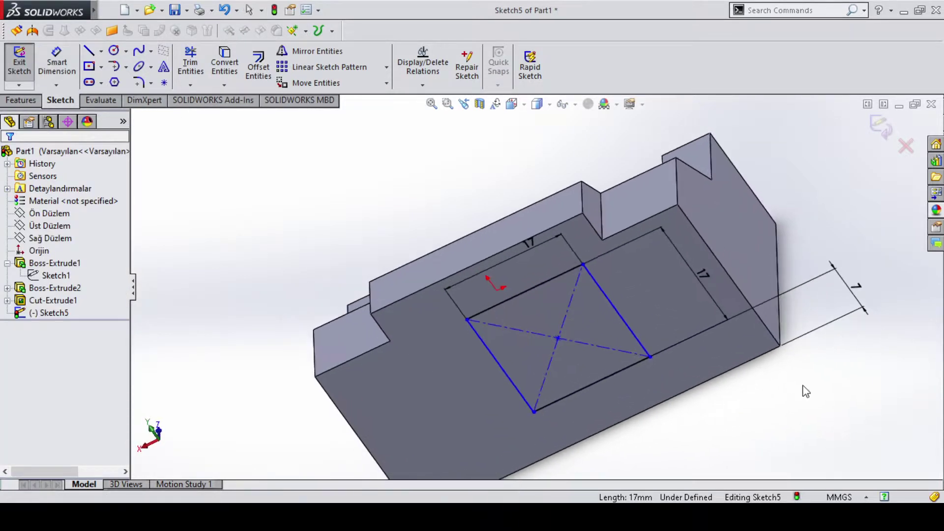
pyautogui.hotkey('ctrl', '2')
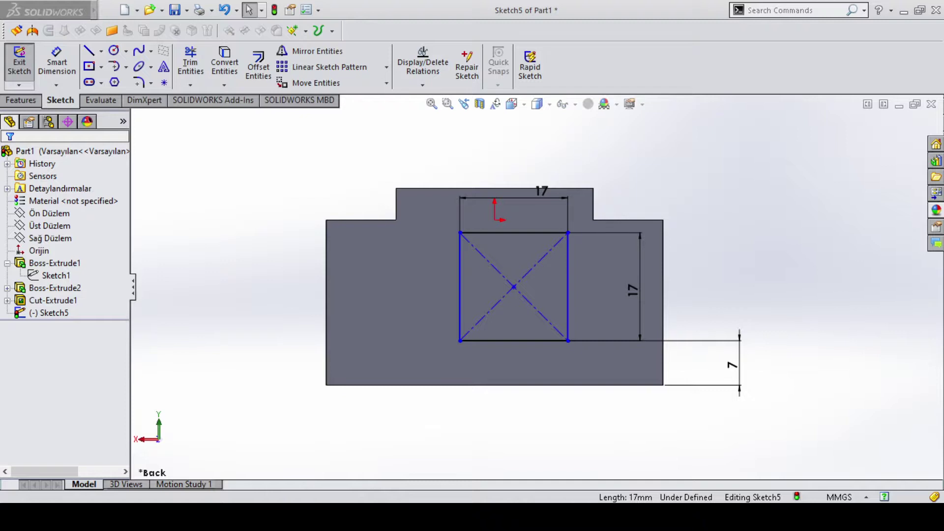
# Dimension the square's left edge 18 mm from the block's left edge, fully defining Sketch5.
pyautogui.click(77, 71)
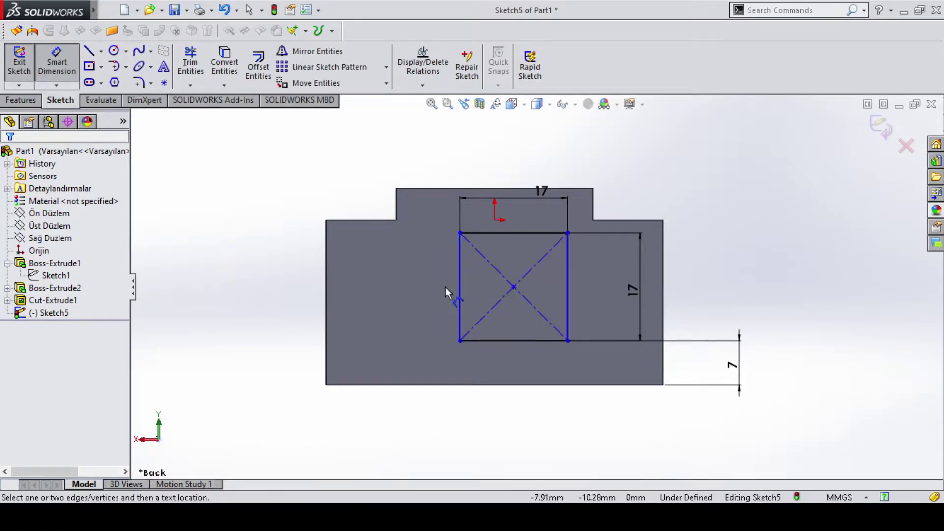
pyautogui.click(460, 295)
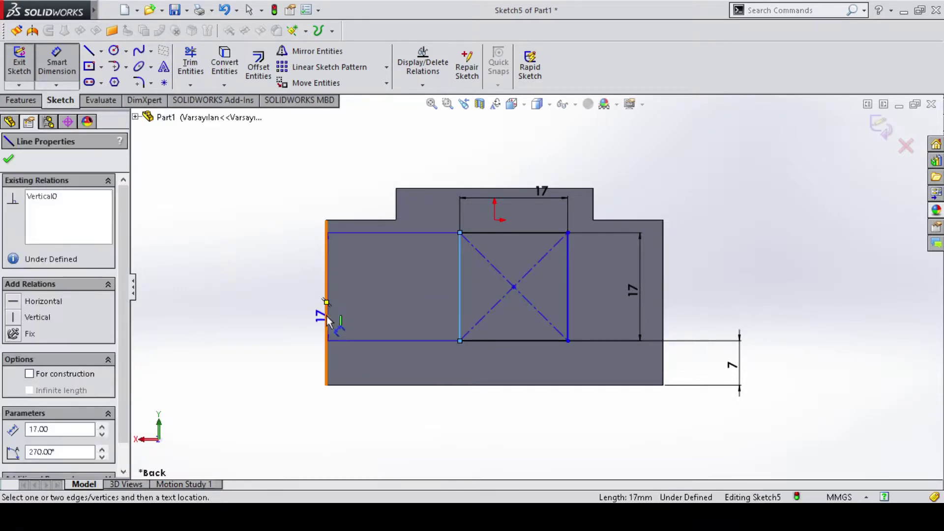
pyautogui.click(326, 319)
pyautogui.click(412, 432)
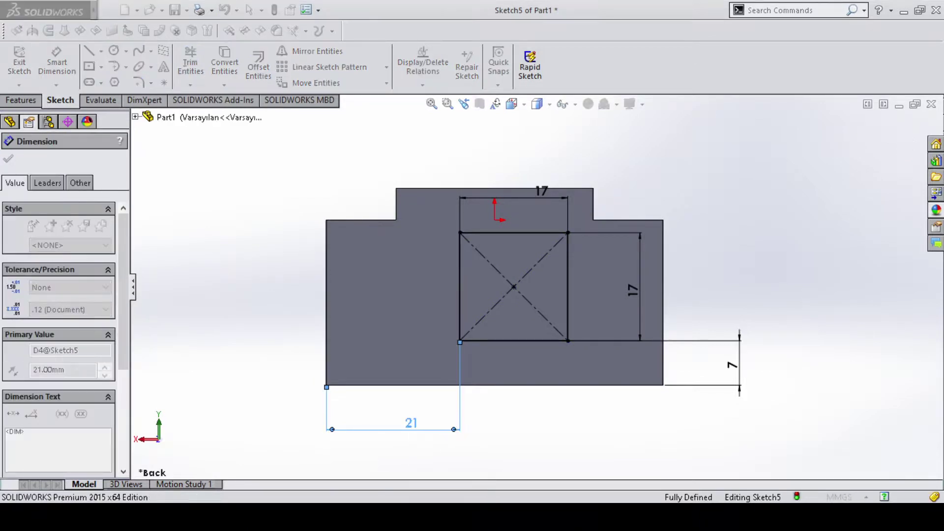
pyautogui.write('18')
pyautogui.press('Return')
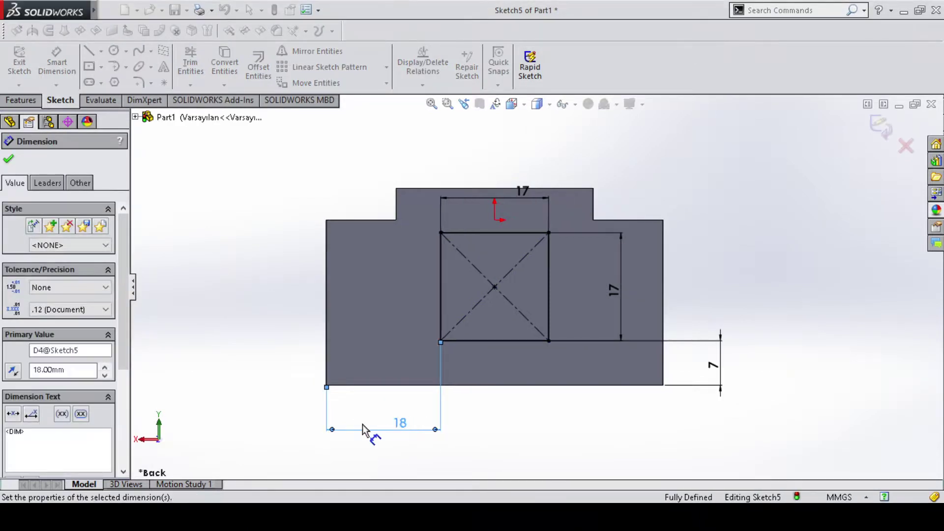
pyautogui.click(9, 159)
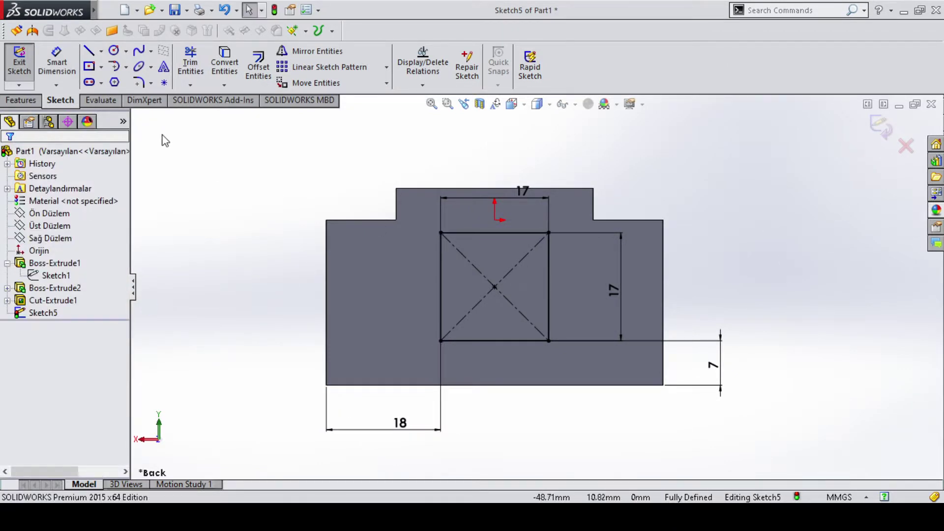
pyautogui.click(15, 101)
pyautogui.click(203, 67)
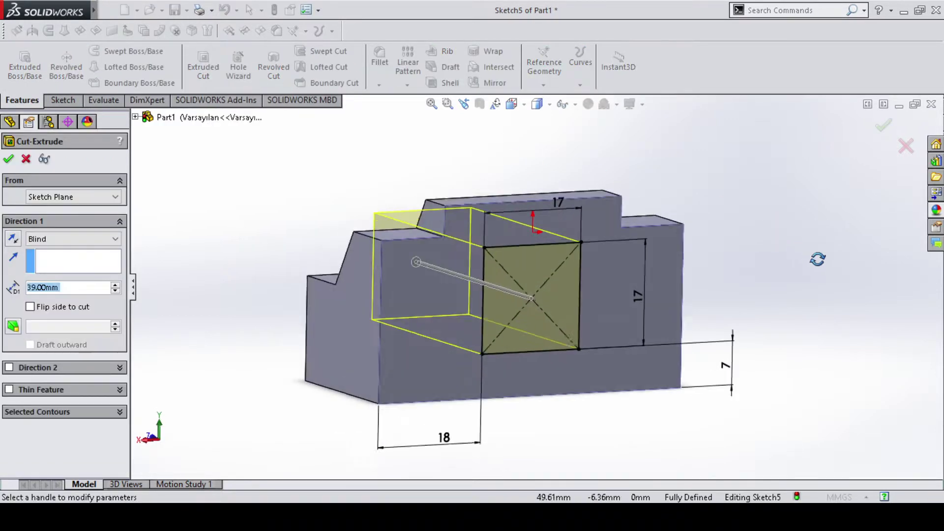
# Set the square cut's end condition to Through All.
pyautogui.moveTo(818, 259); pyautogui.dragTo(843, 280, button='middle')
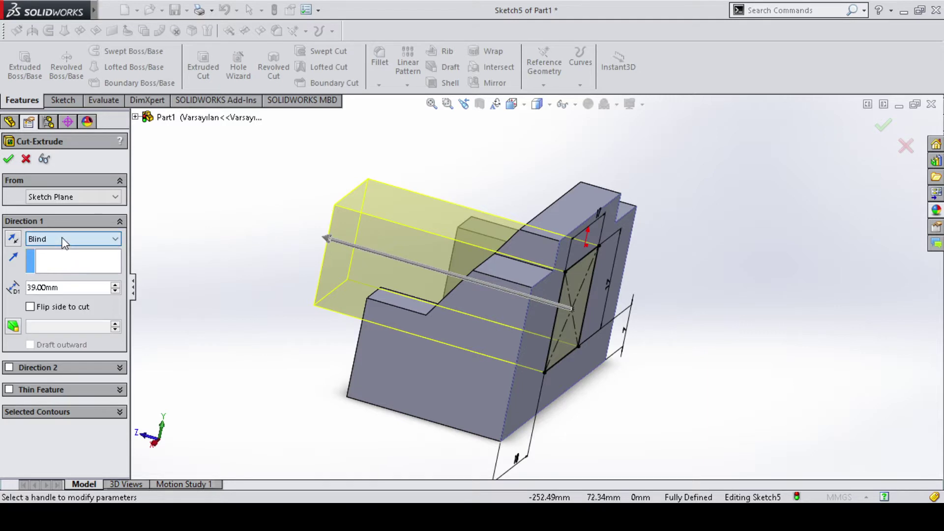
pyautogui.press('Down')
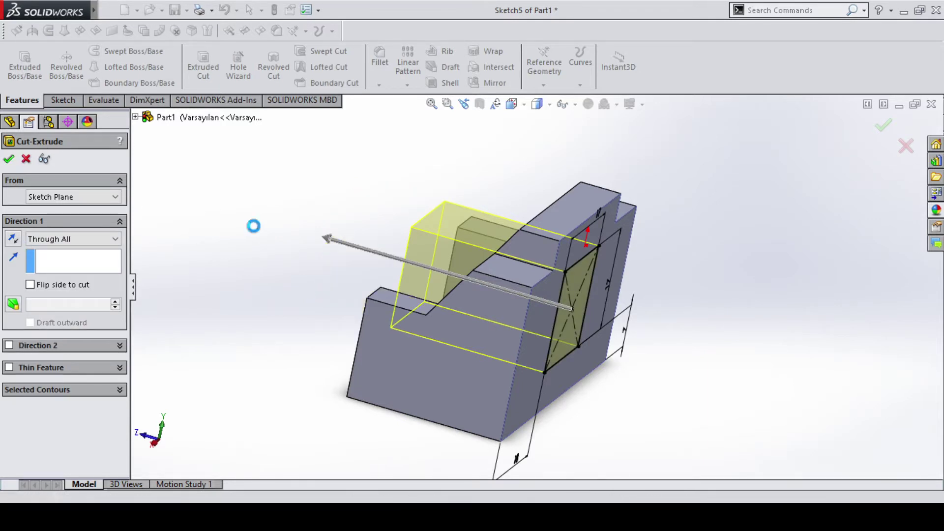
# Finish the 17 mm square through-cut and orbit the part to inspect the opening.
pyautogui.press('Return')
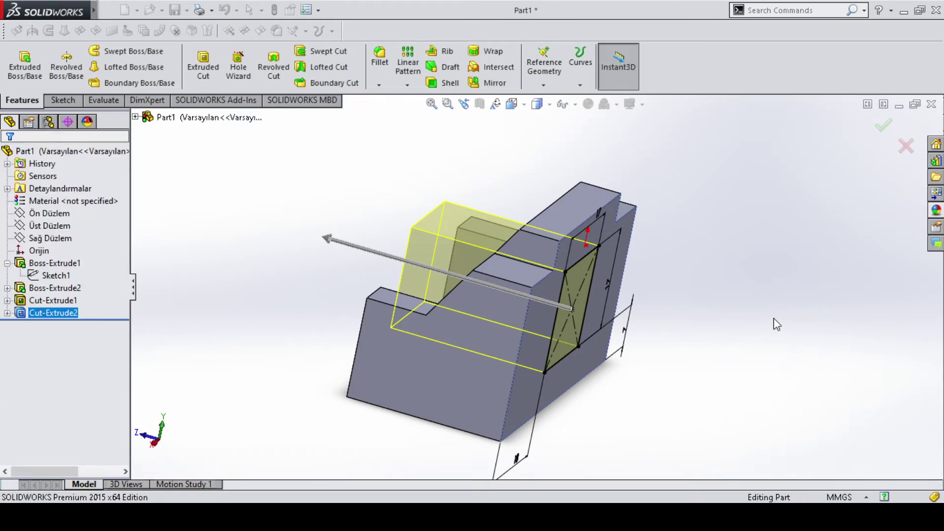
pyautogui.moveTo(769, 322)
pyautogui.mouseDown(button='middle')
pyautogui.moveTo(845, 392)
pyautogui.moveTo(802, 365)
pyautogui.mouseUp(button='middle')
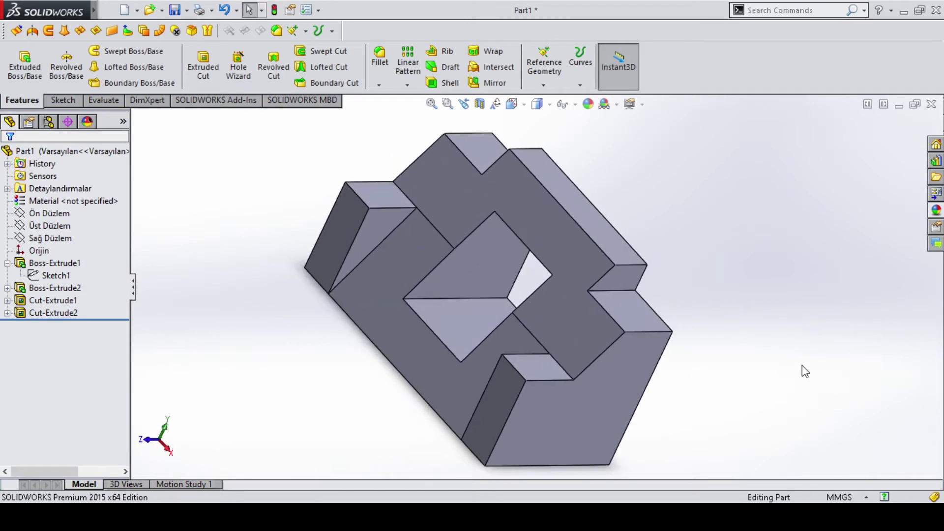
pyautogui.moveTo(721, 192); pyautogui.dragTo(653, 194, button='middle')
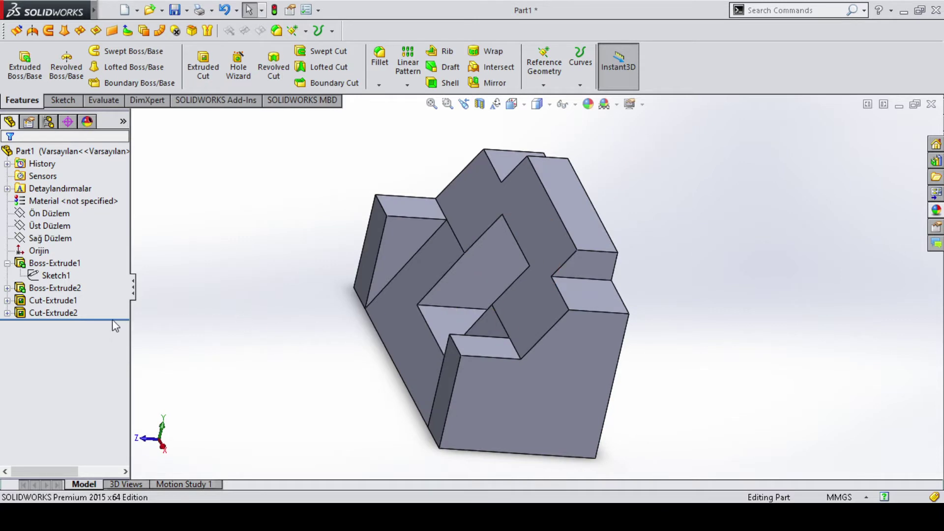
# Select Cut-Extrude1, Boss-Extrude2 and Boss-Extrude1 together in the FeatureManager tree.
pyautogui.click(62, 313)
pyautogui.click(70, 301)
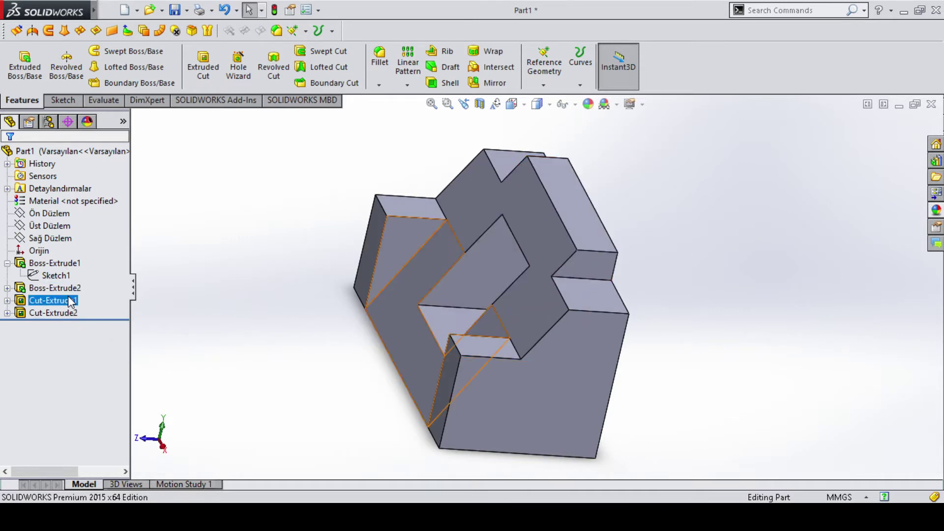
pyautogui.keyDown('ctrl'); pyautogui.click(54, 288); pyautogui.keyUp('ctrl')
pyautogui.keyDown('ctrl'); pyautogui.click(63, 265); pyautogui.keyUp('ctrl')
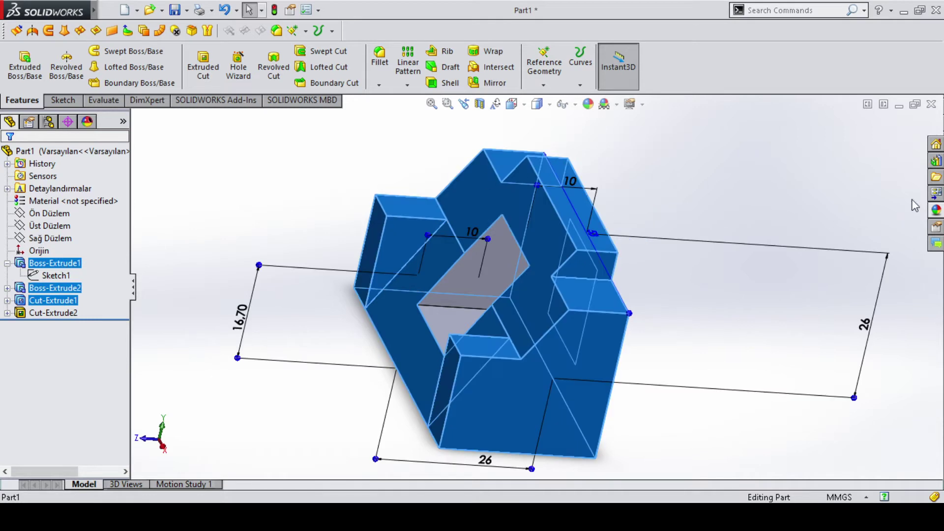
# Apply the solid Blue appearance to the selected boss and cut features.
pyautogui.click(937, 212)
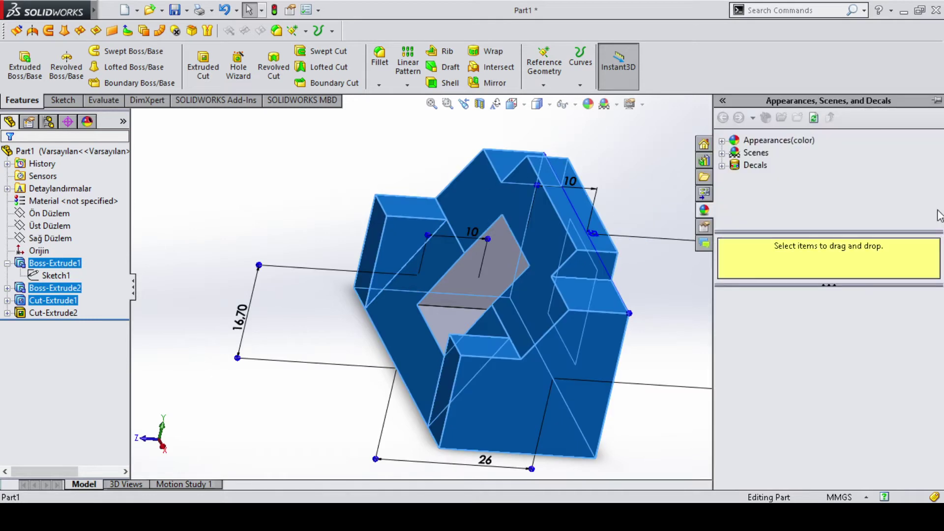
pyautogui.click(721, 142)
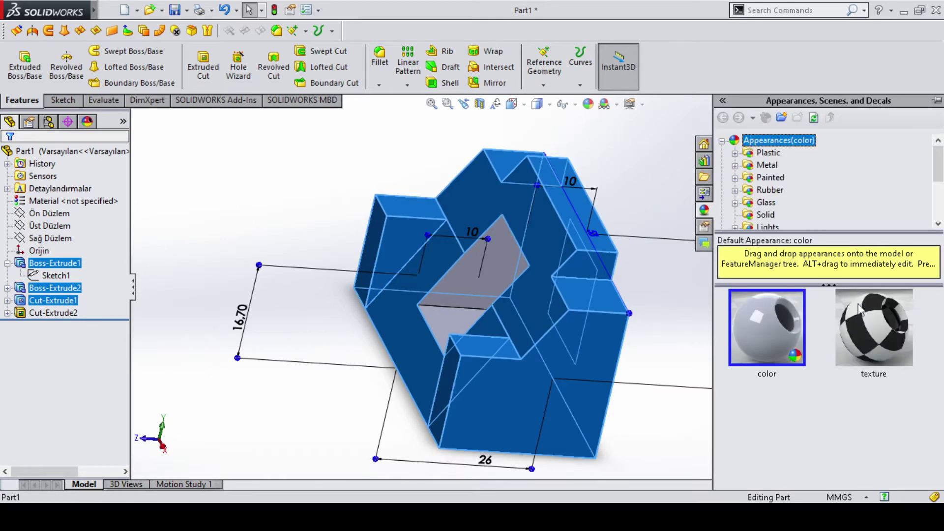
pyautogui.click(768, 215)
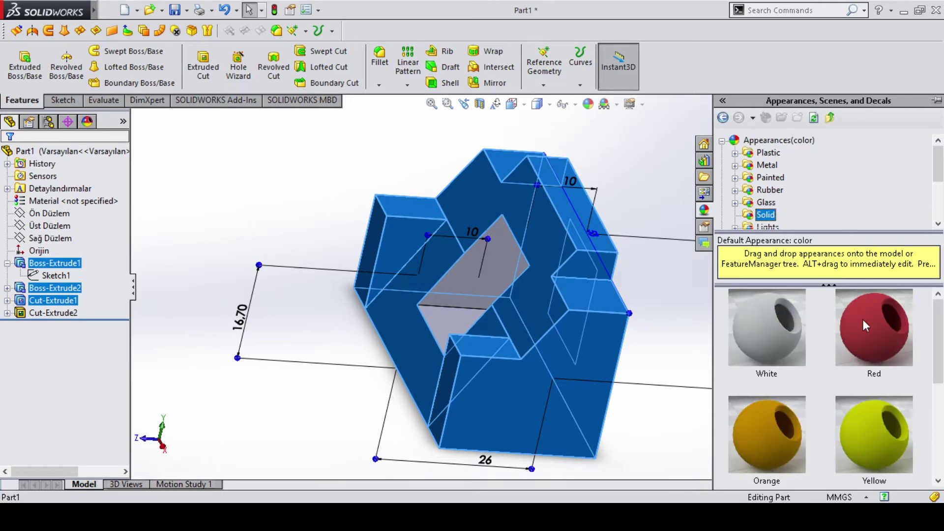
pyautogui.scroll(-3, 875, 344)
pyautogui.doubleClick(890, 341)
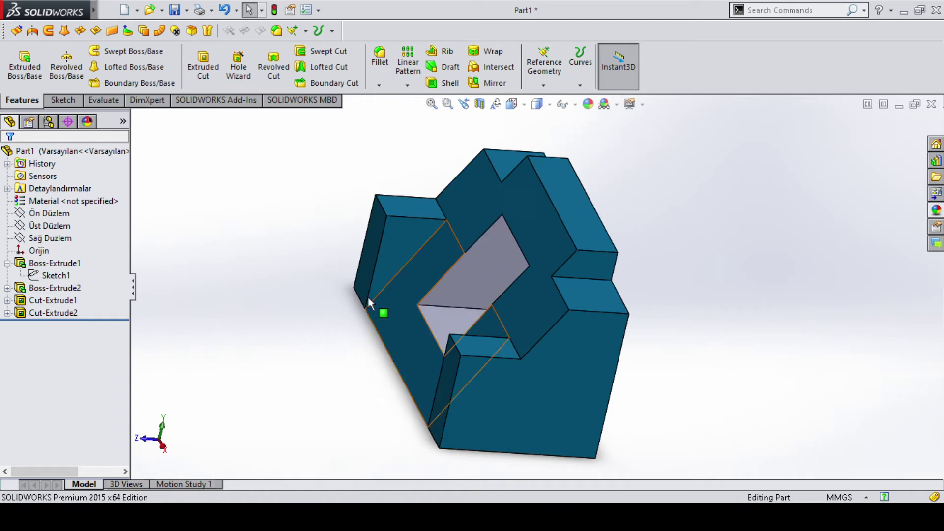
# Give the Cut-Extrude2 square through-cut faces an Orange appearance, then view the whole part.
pyautogui.click(58, 301)
pyautogui.click(55, 314)
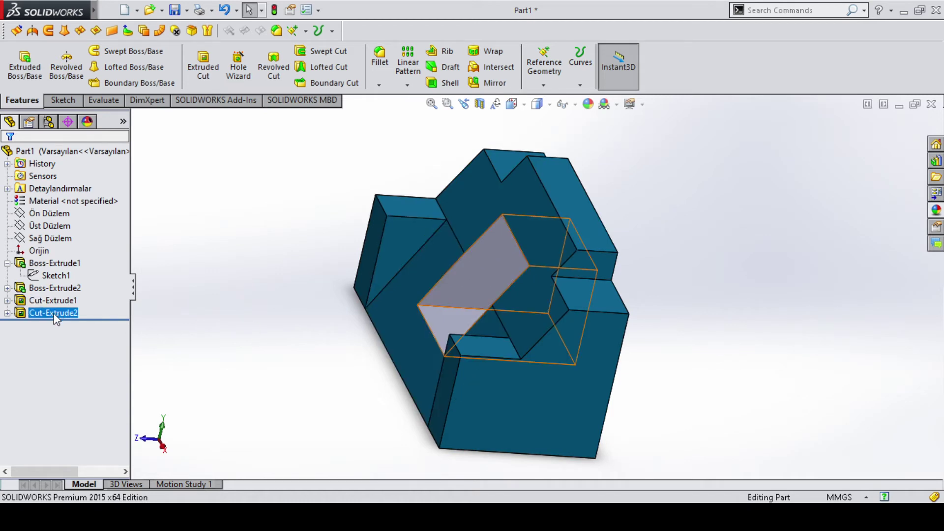
pyautogui.click(937, 211)
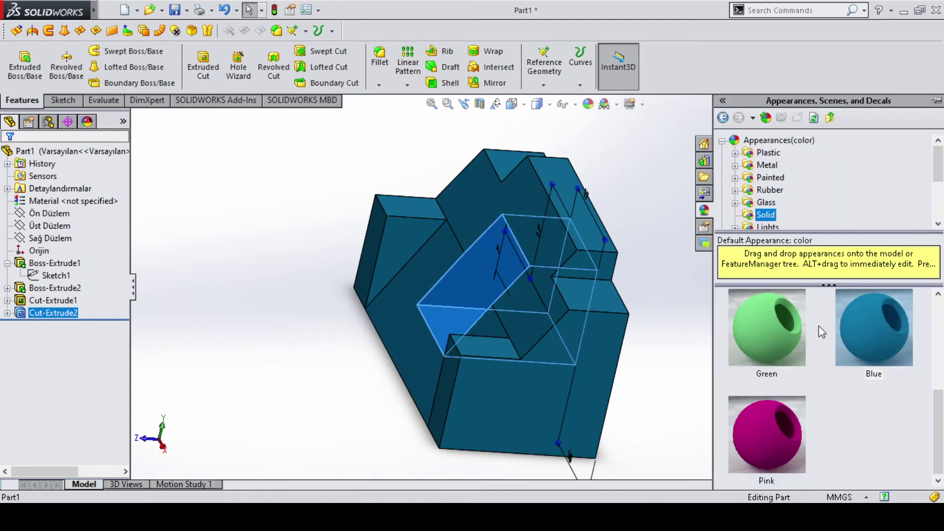
pyautogui.scroll(3, 836, 373)
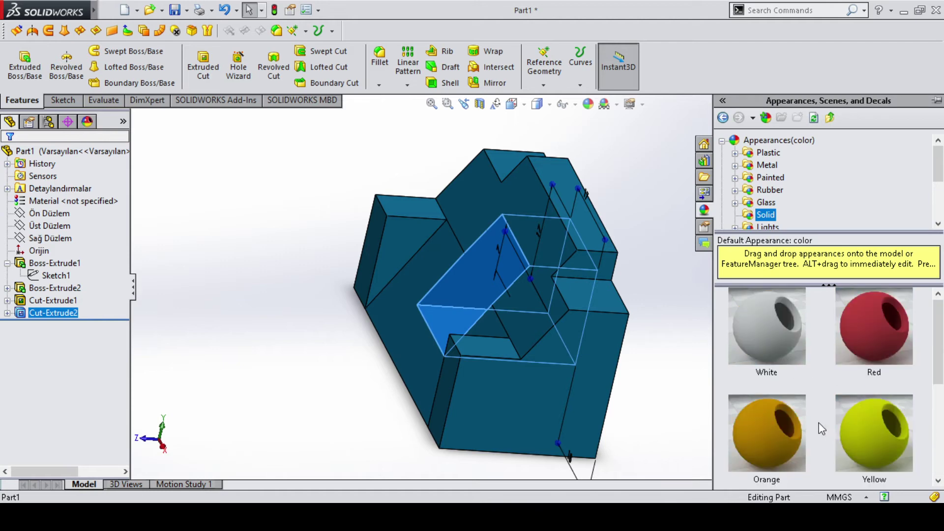
pyautogui.click(782, 433)
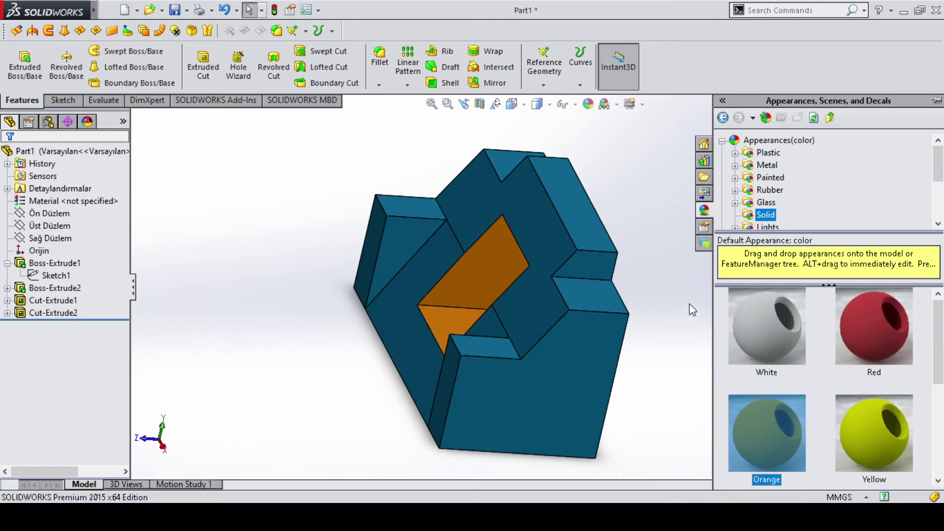
pyautogui.moveTo(791, 367); pyautogui.dragTo(885, 422, button='middle')
pyautogui.scroll(-5, 580, 291)
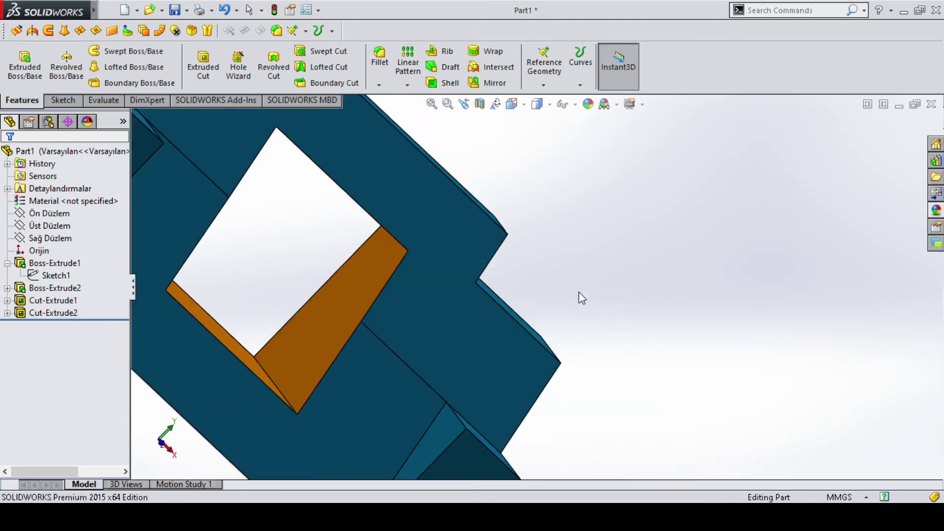
pyautogui.scroll(3, 389, 254)
pyautogui.scroll(2, 388, 254)
pyautogui.click(432, 103)
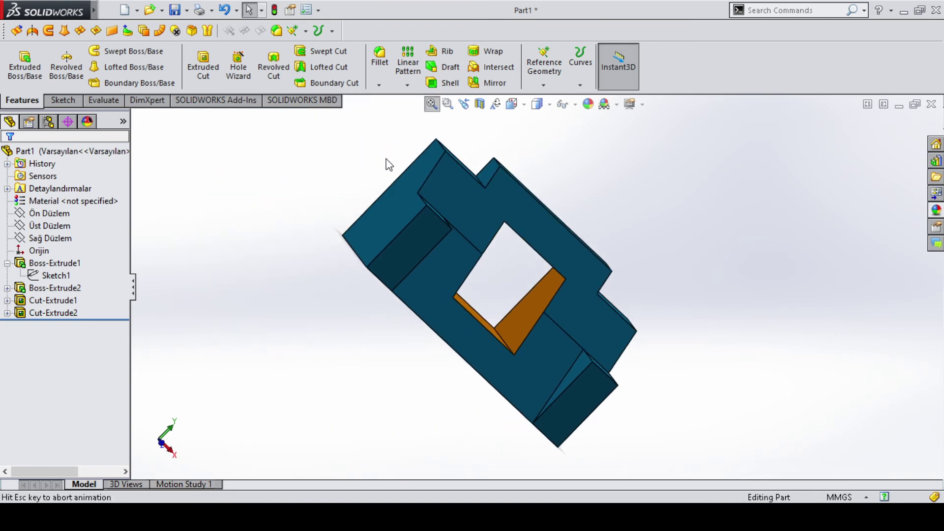
pyautogui.moveTo(727, 204); pyautogui.dragTo(684, 196, button='middle')
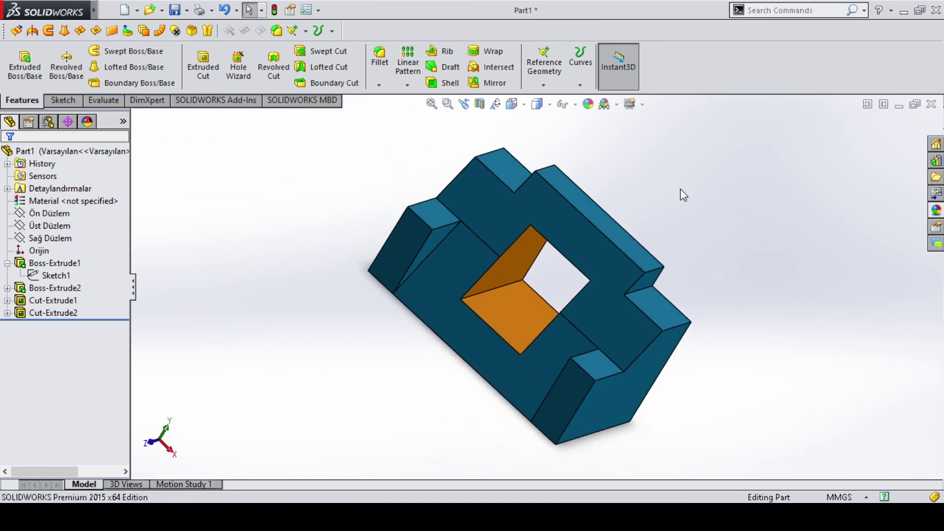